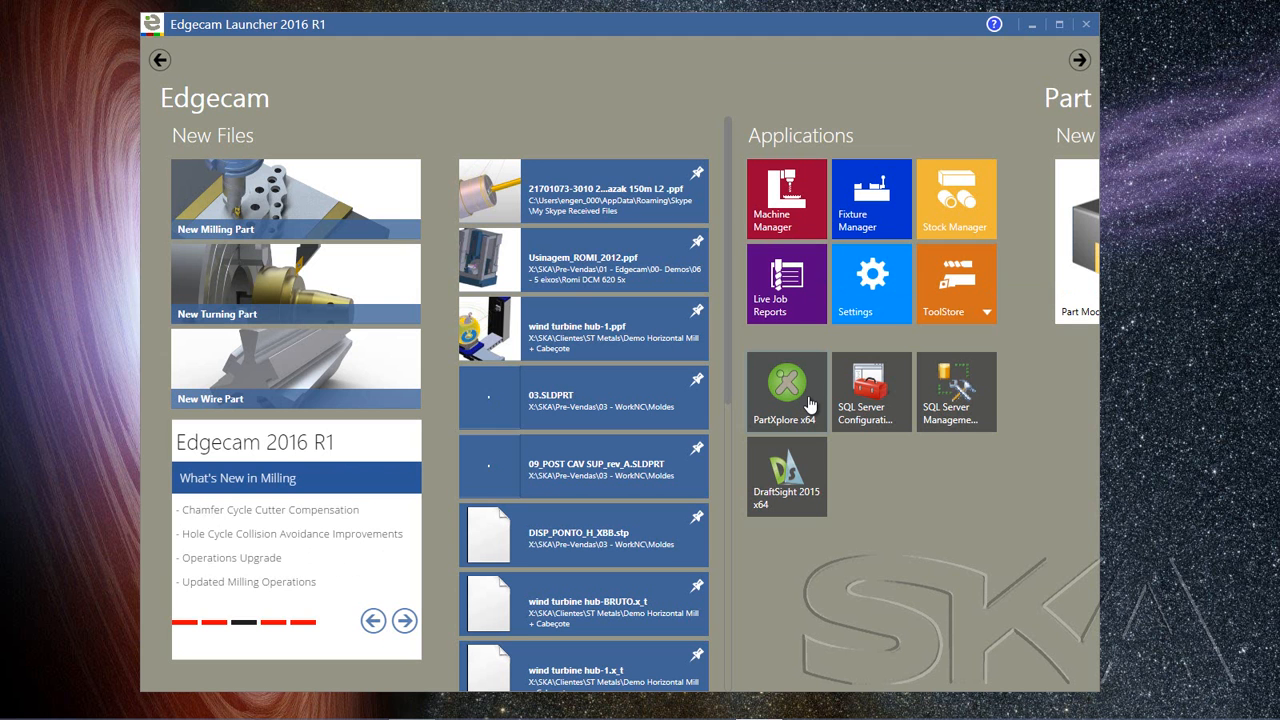
- Launch PartXplore and import the file 1 - Fixture Bed.X_T
click(786, 396)
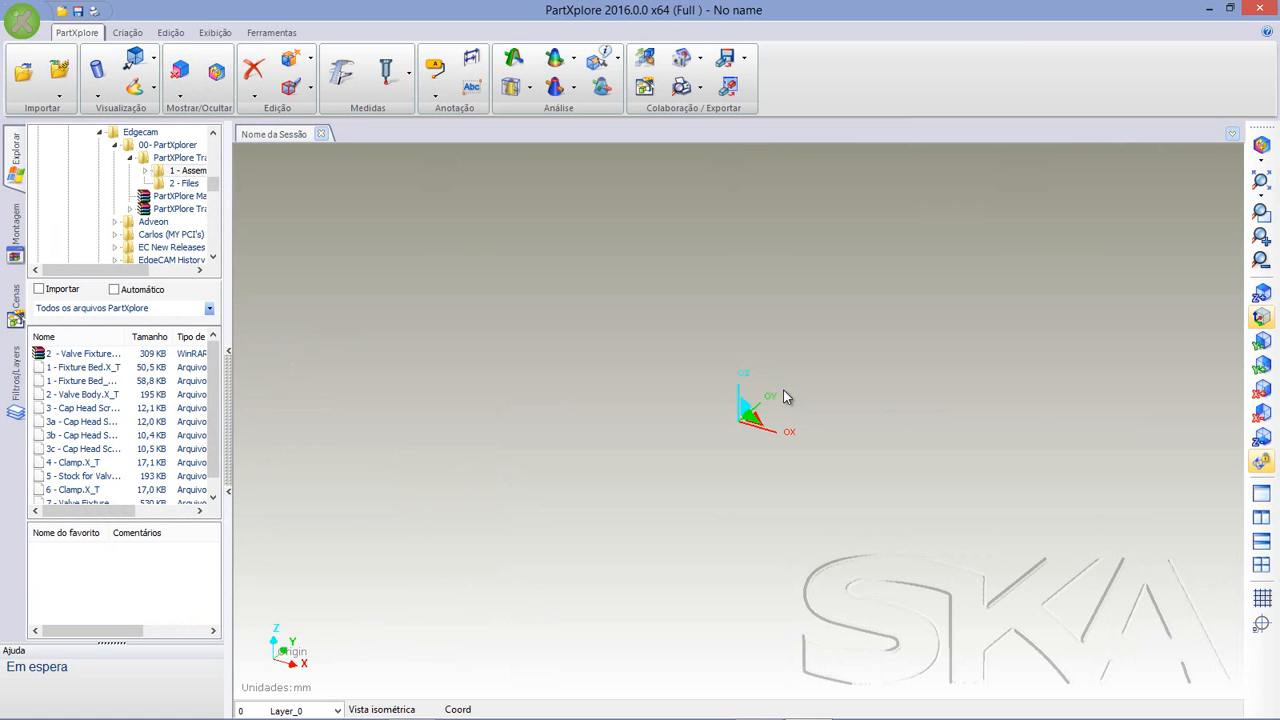
double_click(80, 367)
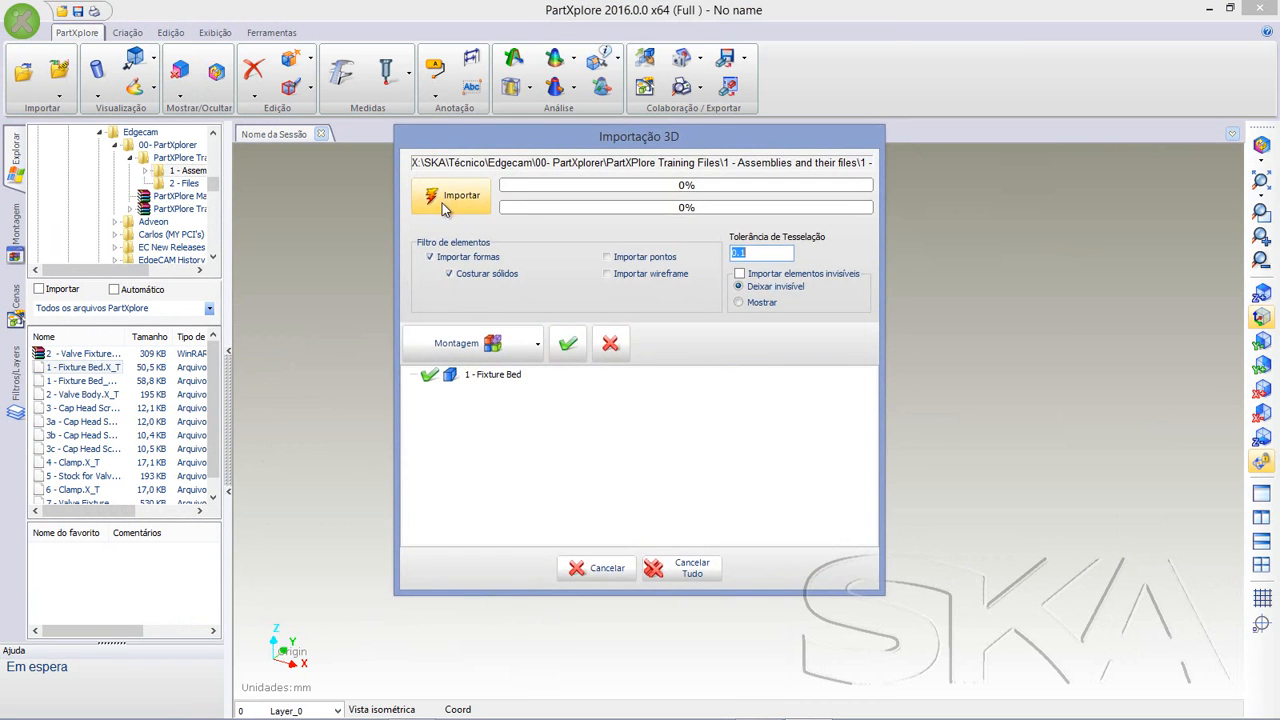
click(446, 204)
middle_drag(827, 482, 813, 436)
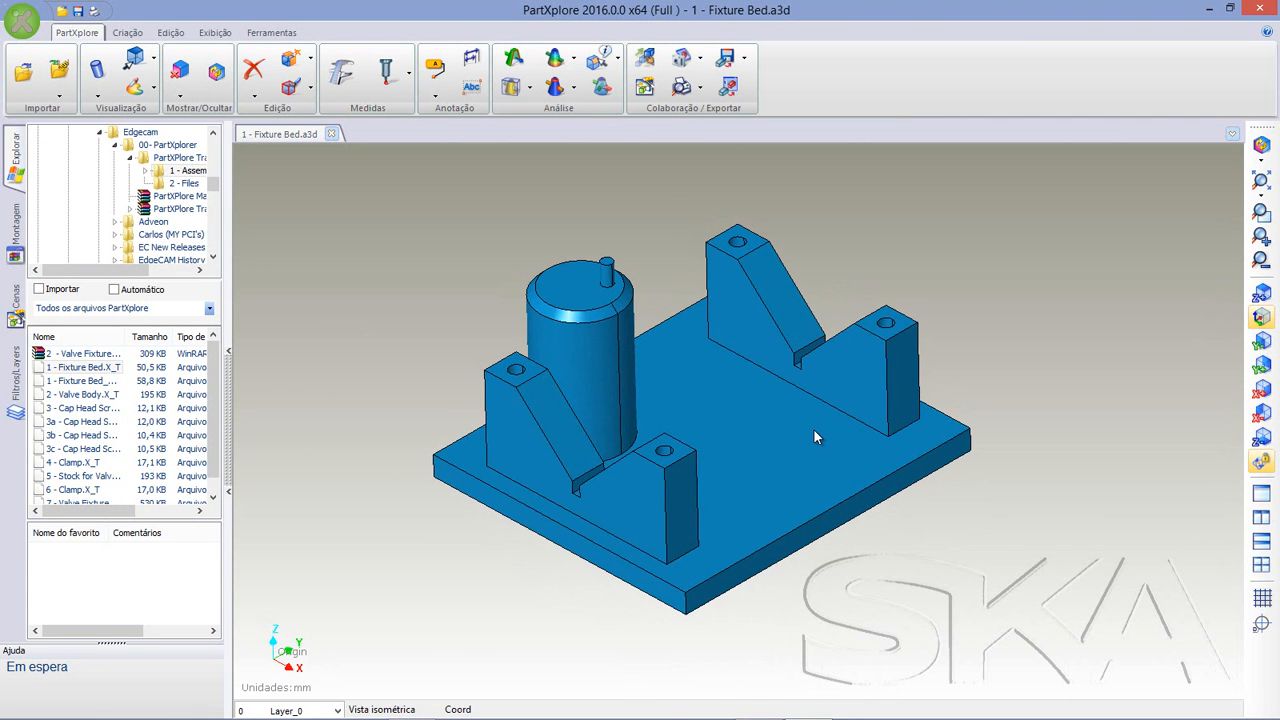
- Switch to SOLIDWORKS and open the 1 - Fixture Bed part, declining import diagnostics and feature recognition
mouse_move(761, 716)
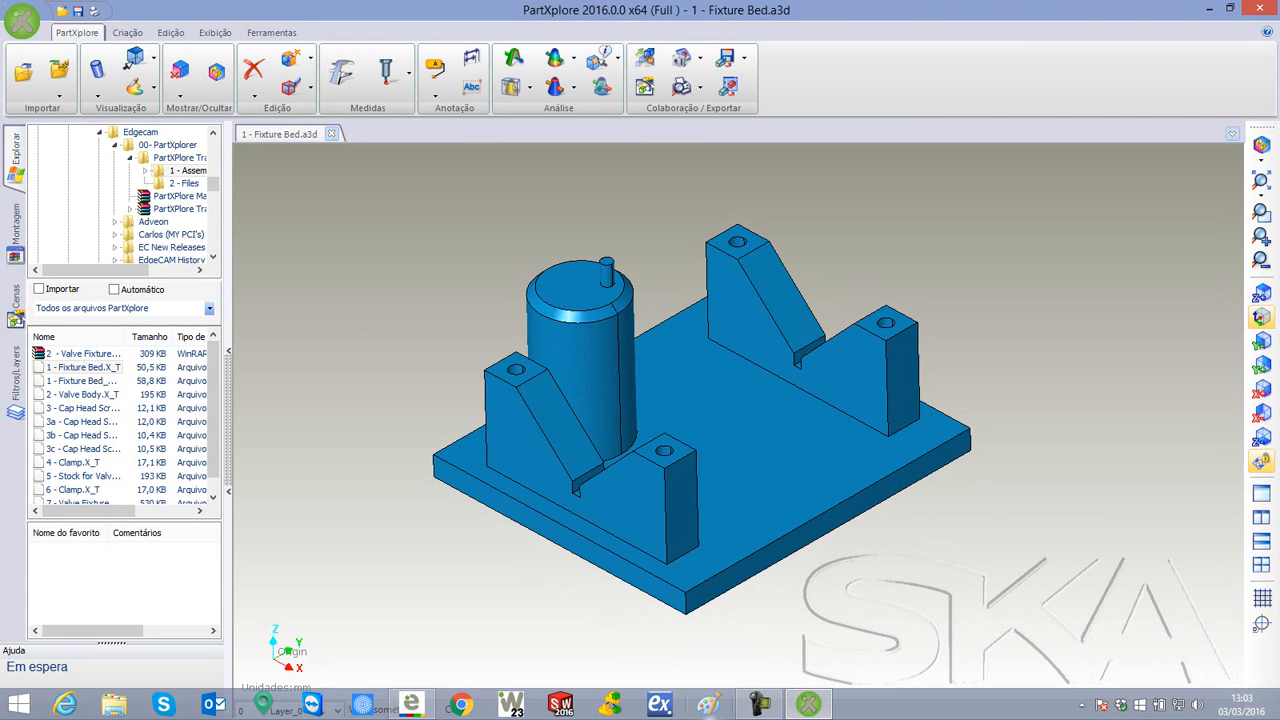
click(560, 705)
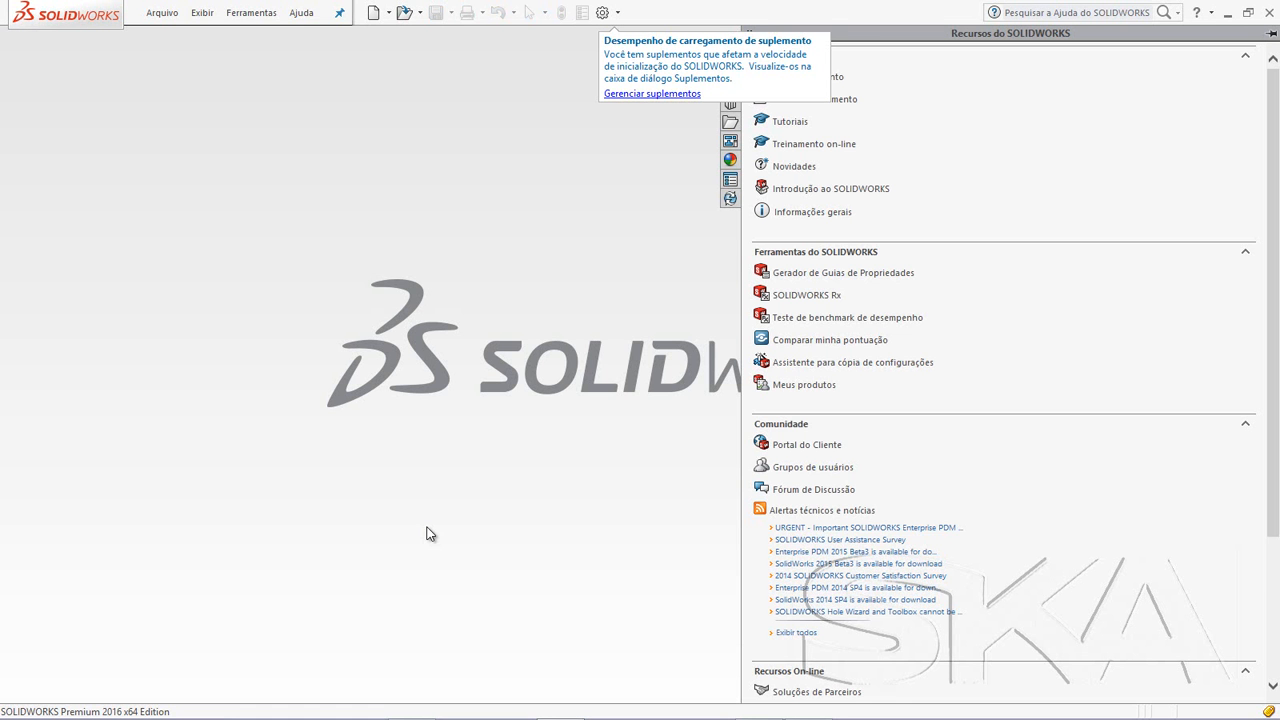
click(404, 13)
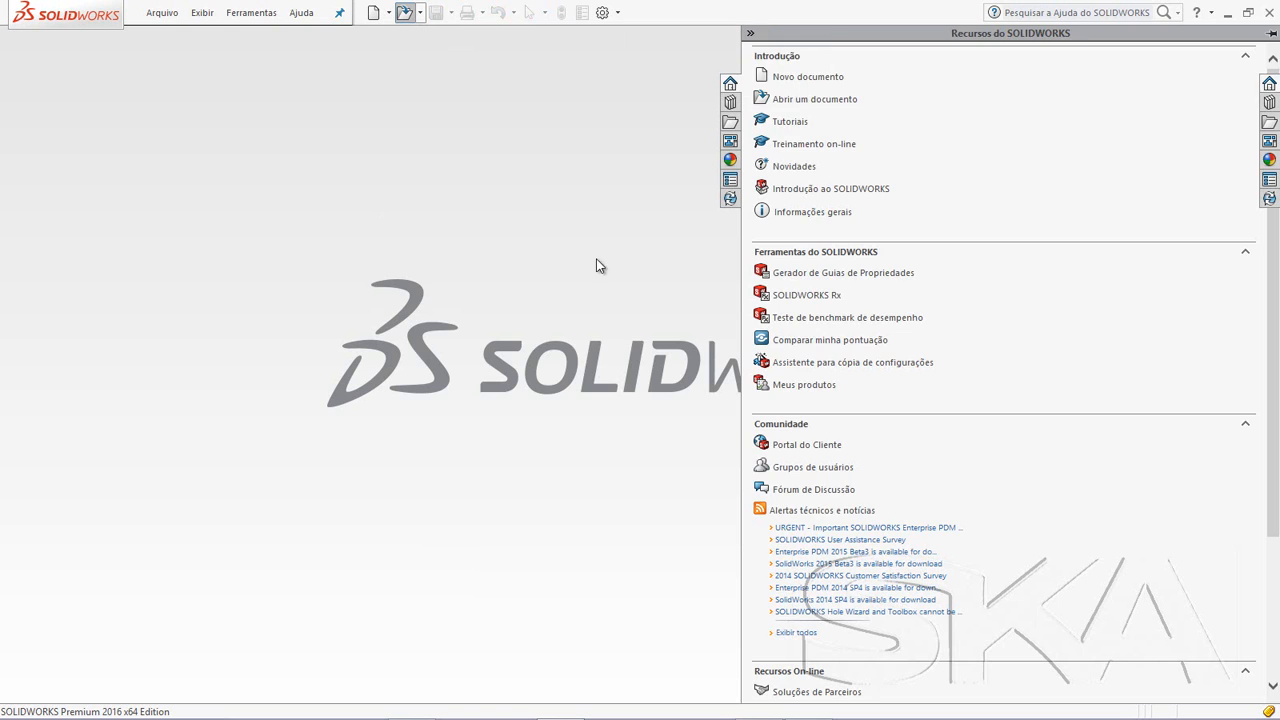
click(640, 247)
click(760, 517)
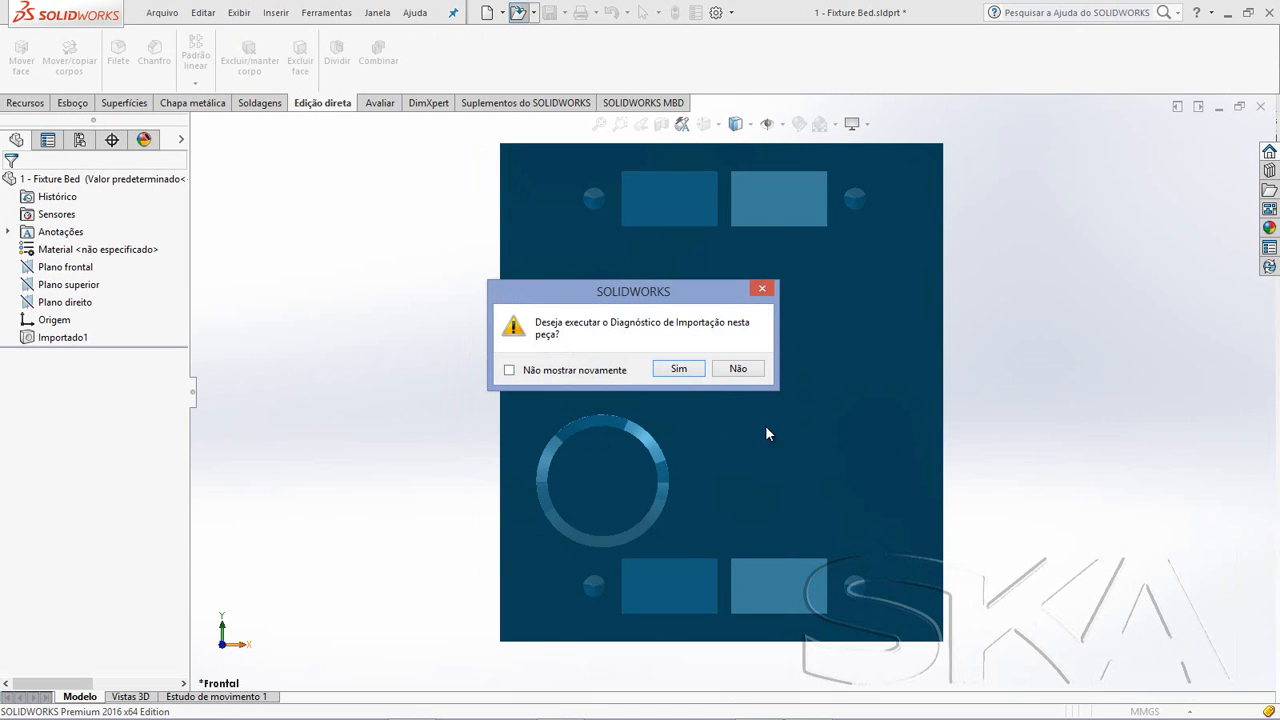
click(742, 372)
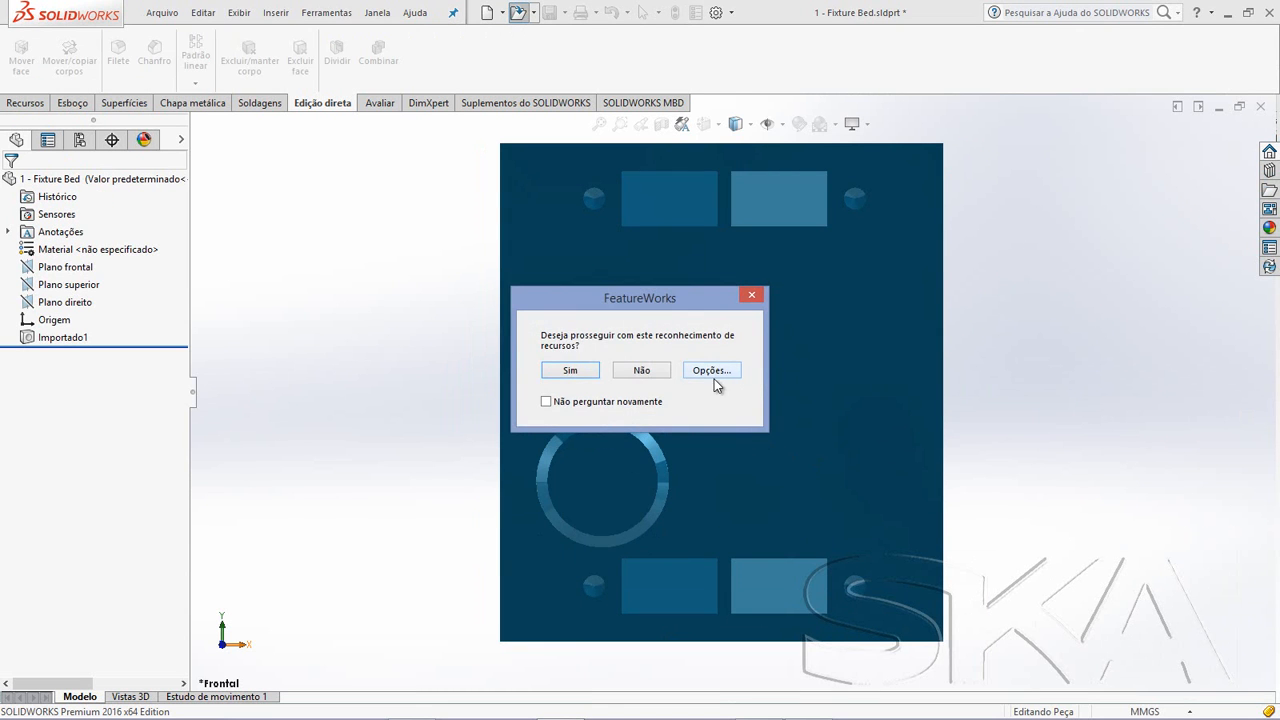
click(642, 370)
- Use Move Face in translate mode to raise the upper faces of the rear V-shaped support by about 61 mm
middle_drag(733, 507, 713, 437)
key(ctrl+7)
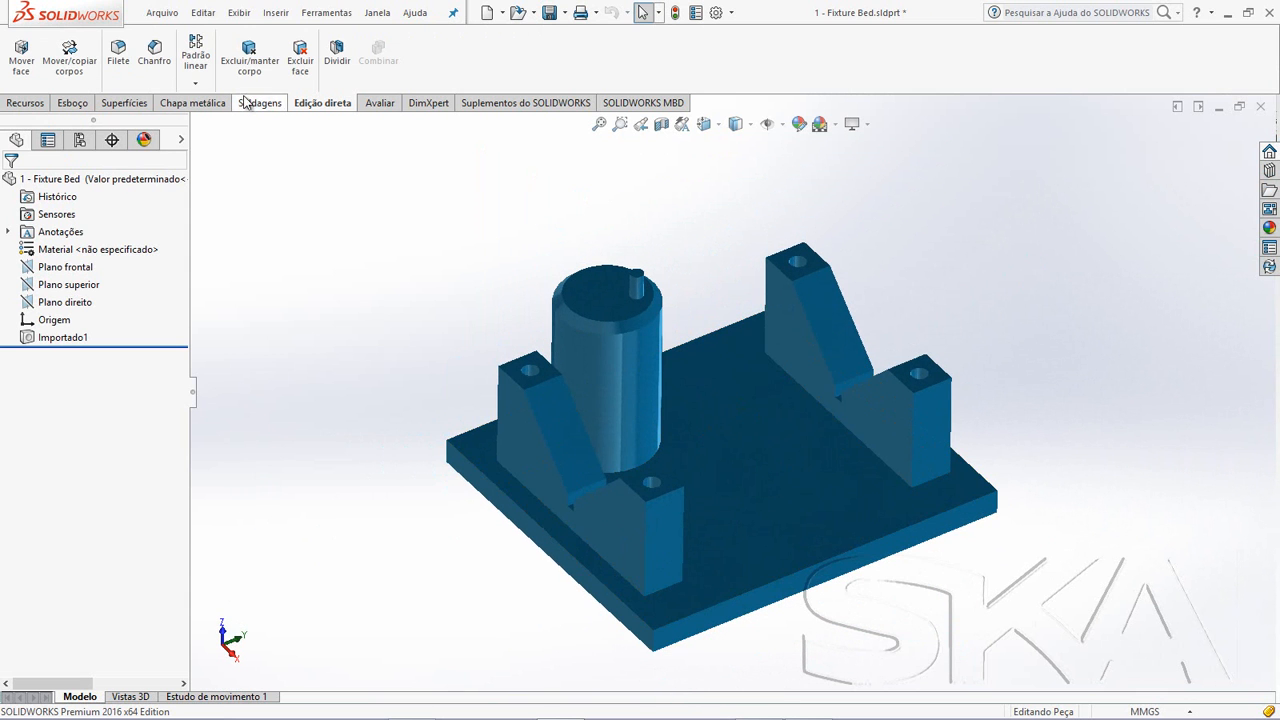
click(21, 55)
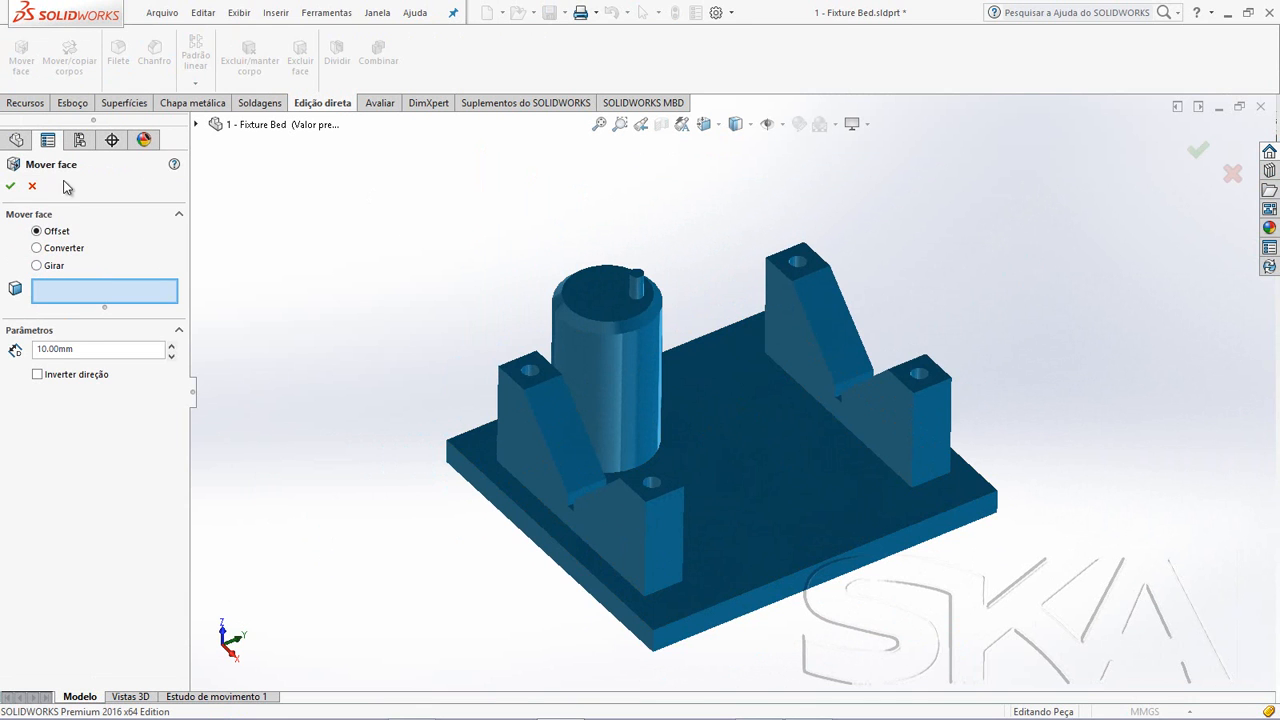
click(42, 248)
drag(849, 262, 990, 432)
middle_drag(997, 432, 838, 288)
drag(843, 280, 847, 205)
click(1198, 150)
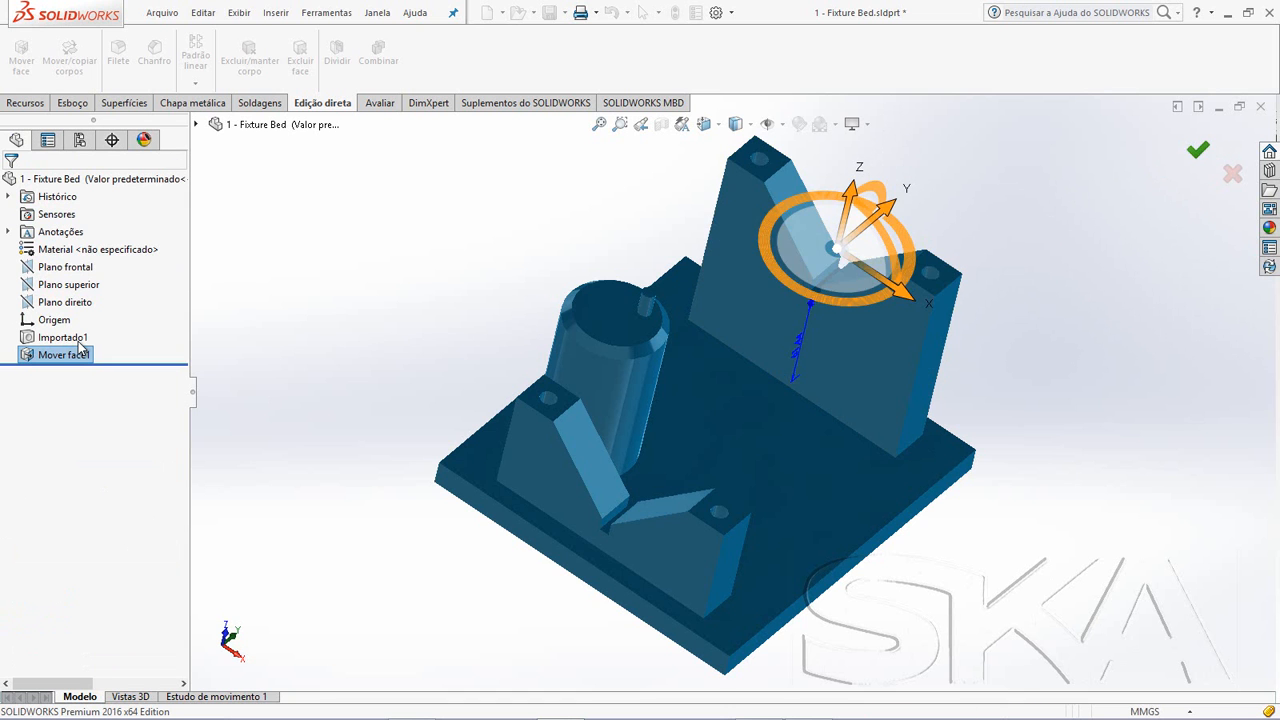
- Offset the cylinder's side and chamfer faces by 2 mm in the reversed direction with Move Face
middle_drag(431, 369, 400, 346)
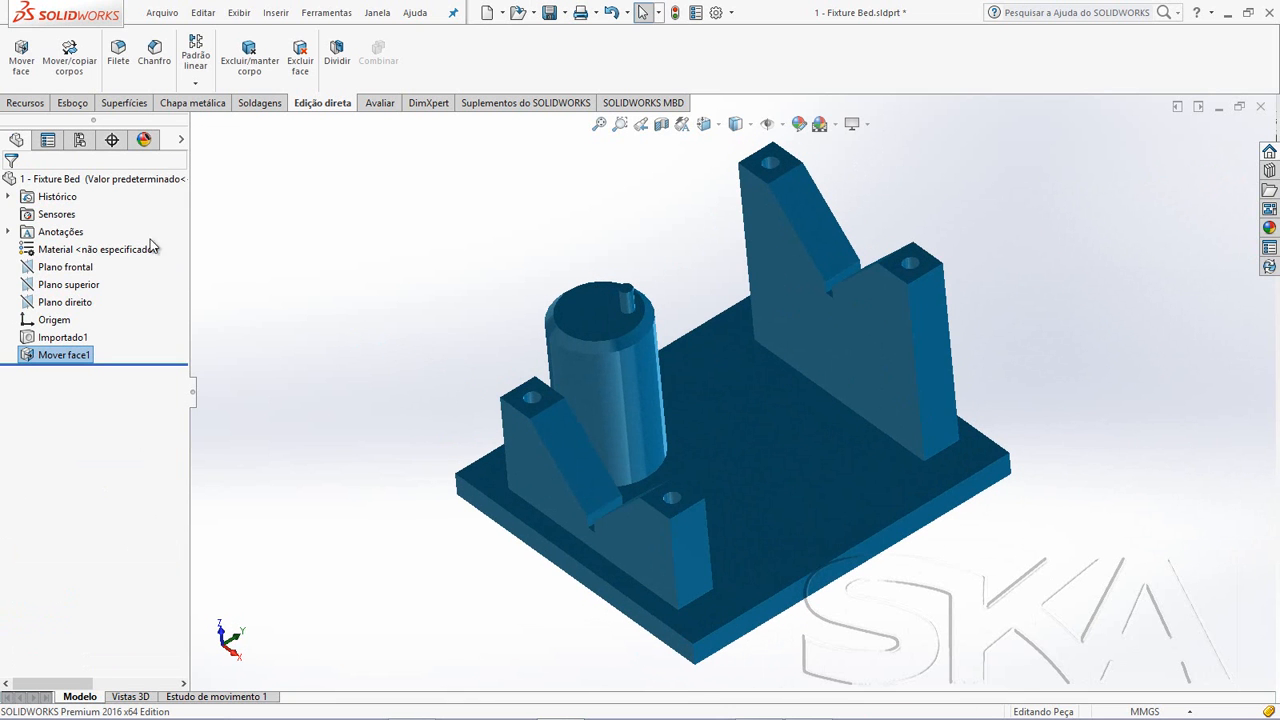
click(69, 55)
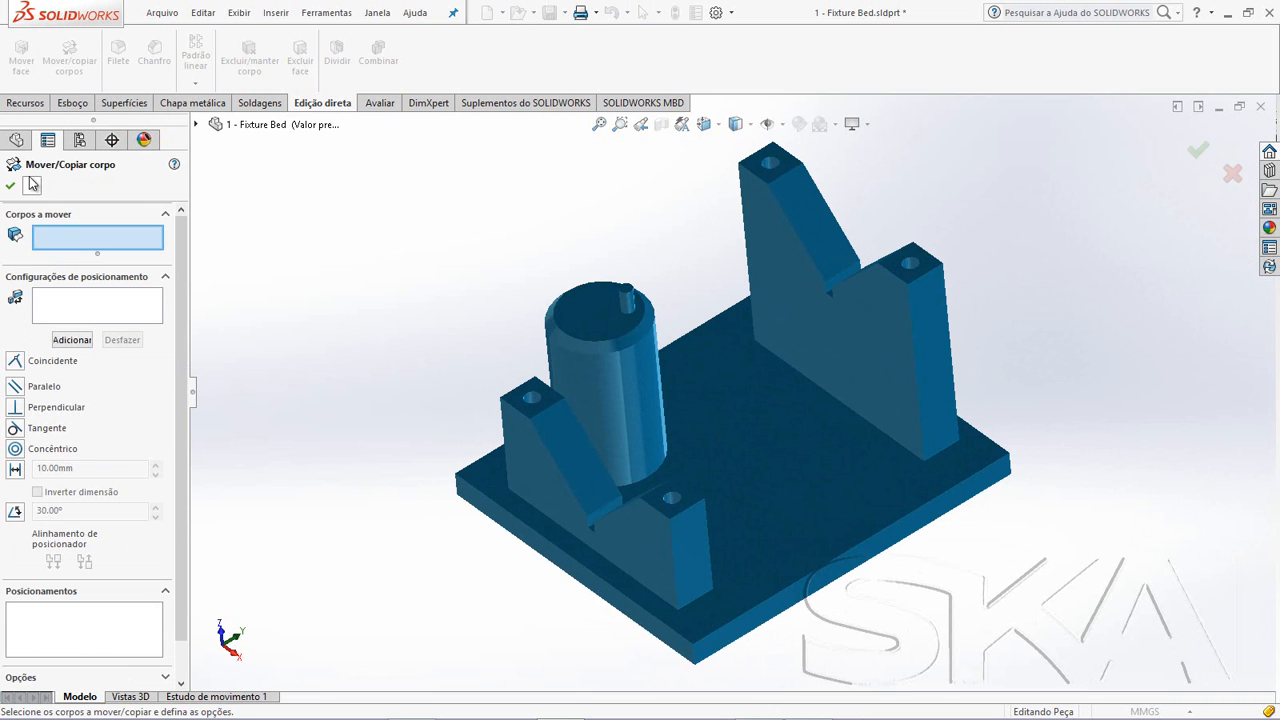
click(33, 185)
click(21, 58)
click(637, 326)
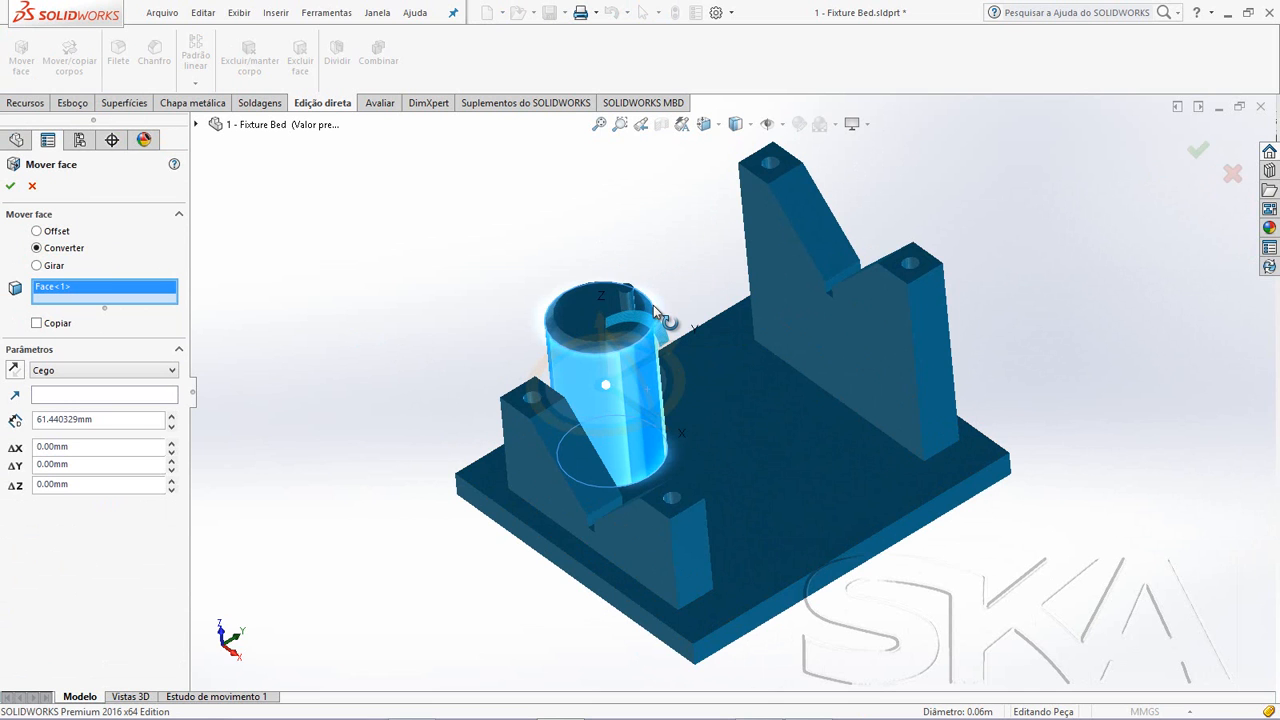
click(37, 231)
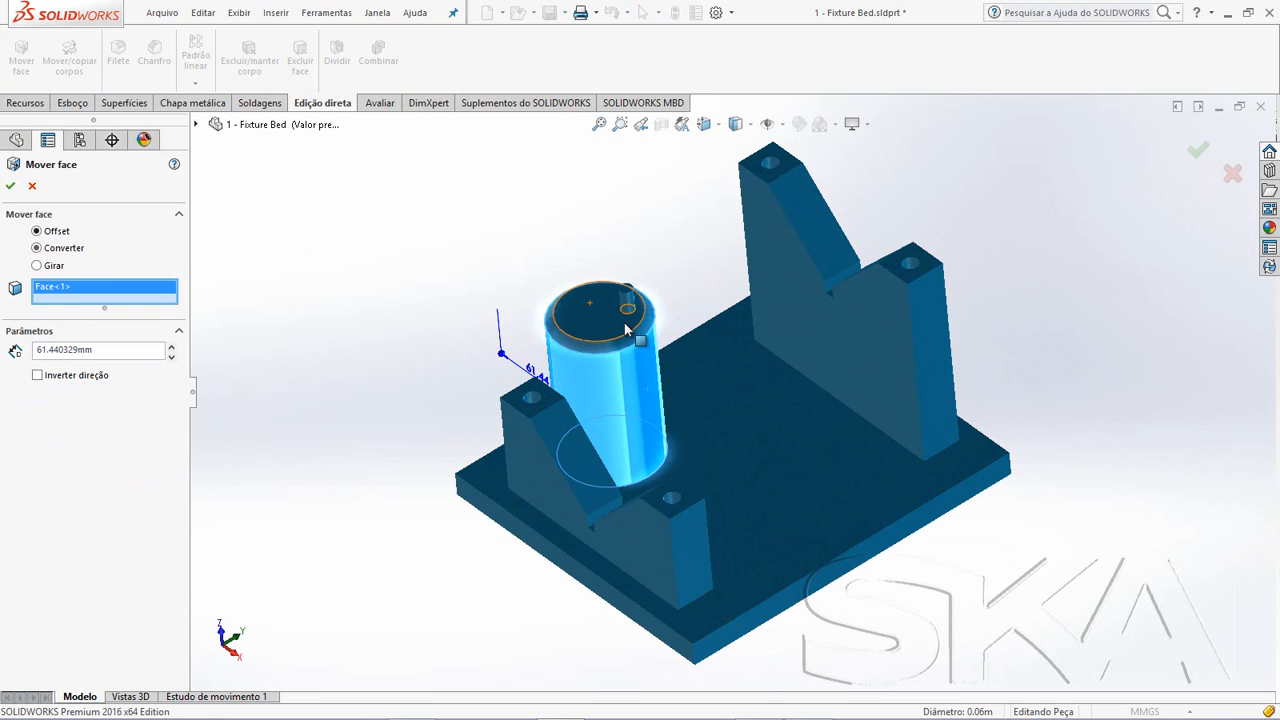
click(648, 310)
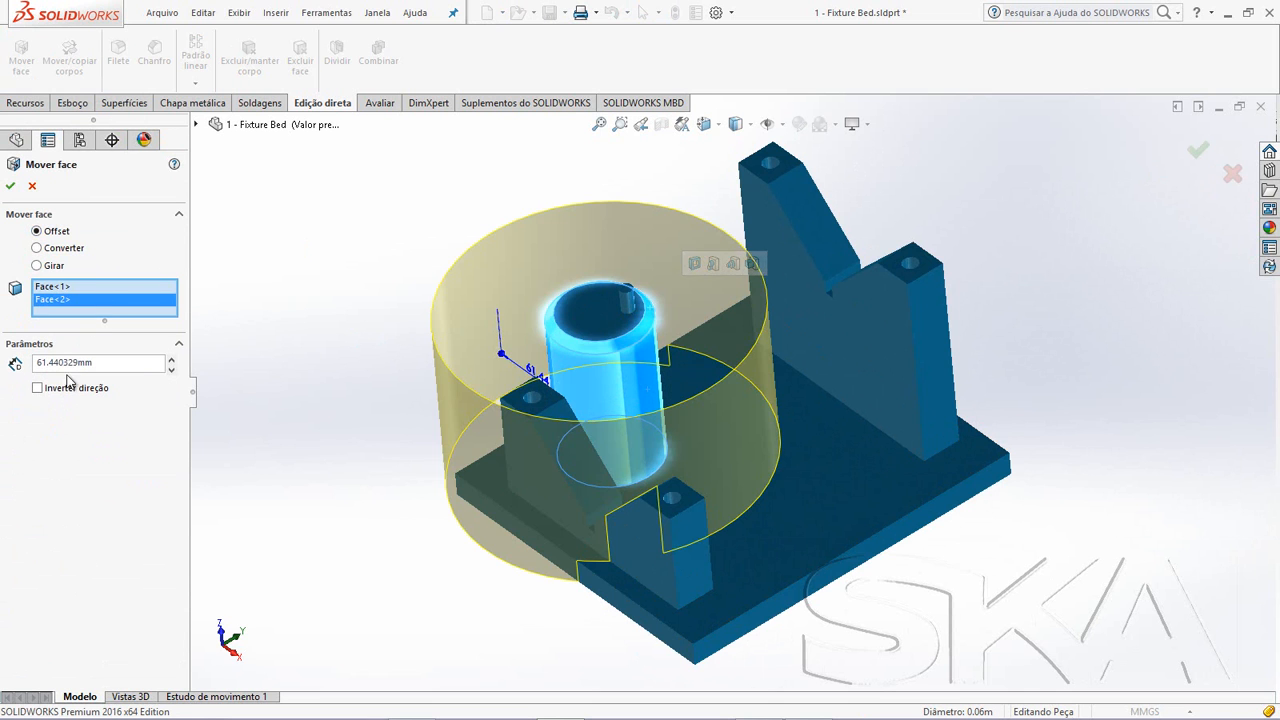
click(15, 362)
text(2.00mm)
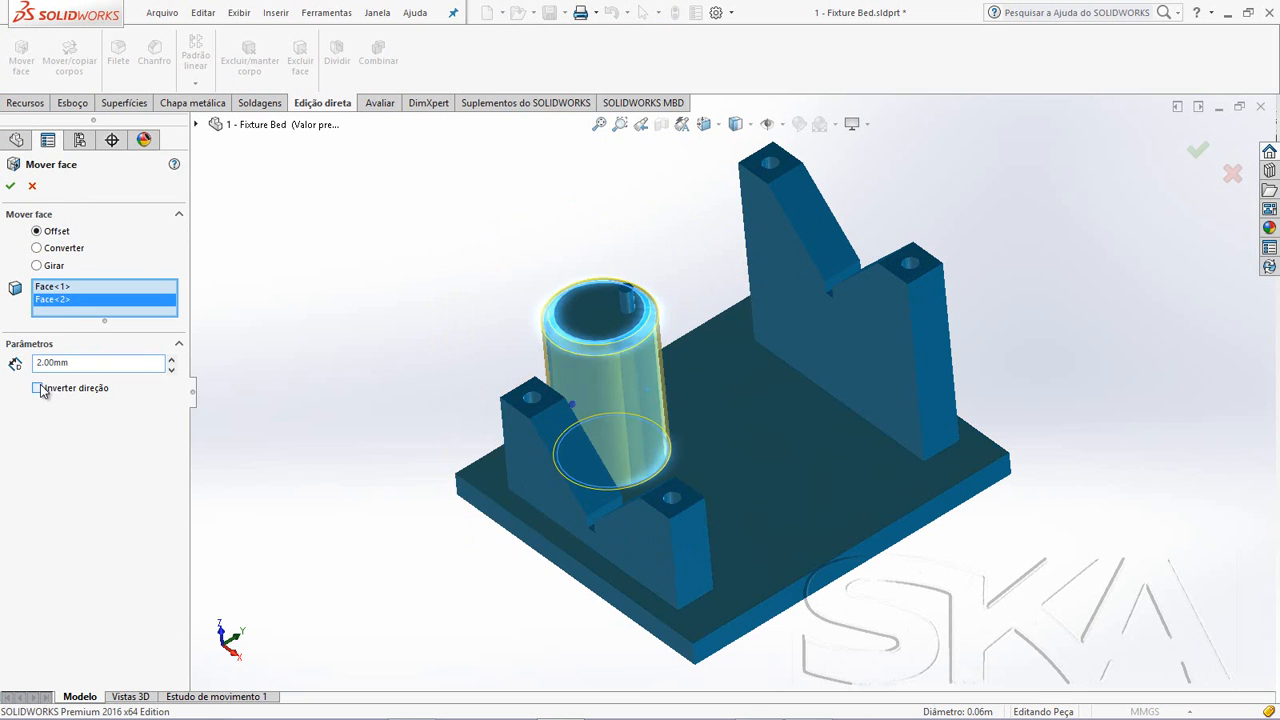
click(37, 387)
click(10, 186)
- Sketch a corner rectangle about 70 mm long on the base plate's upper face, beside the cylinder, and exit the sketch
middle_drag(877, 517, 898, 425)
click(752, 459)
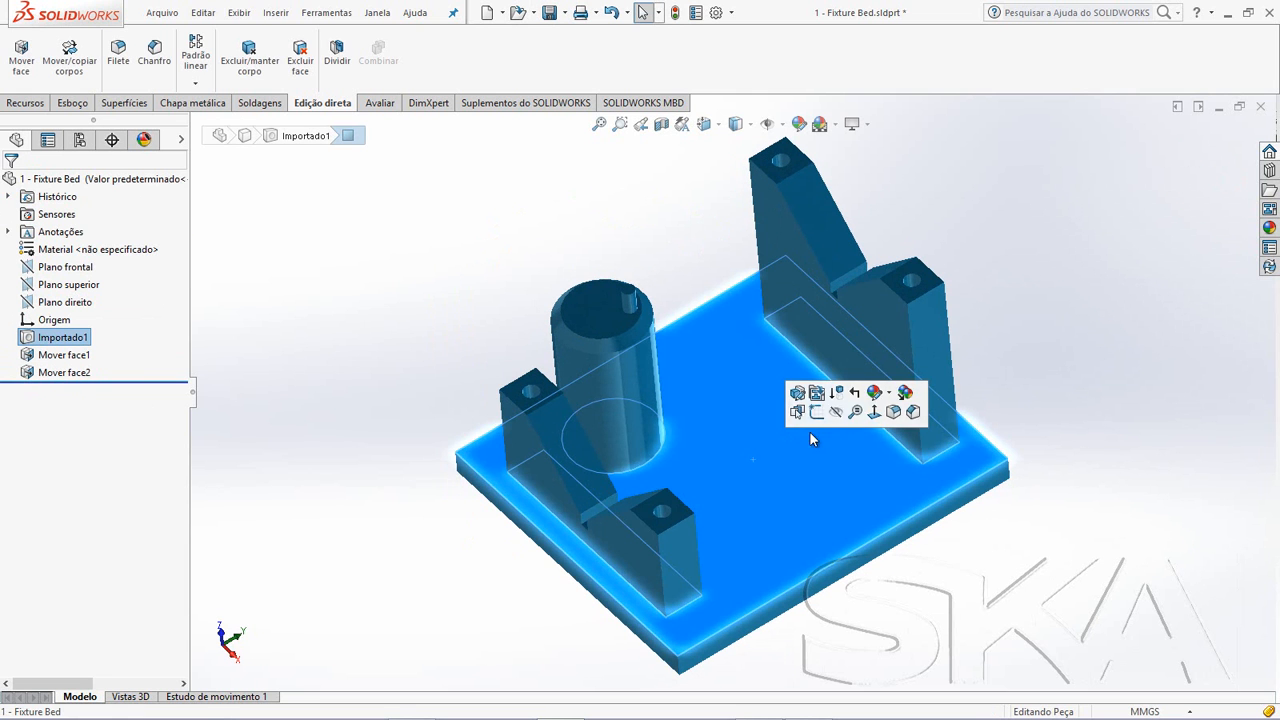
click(795, 427)
key(space)
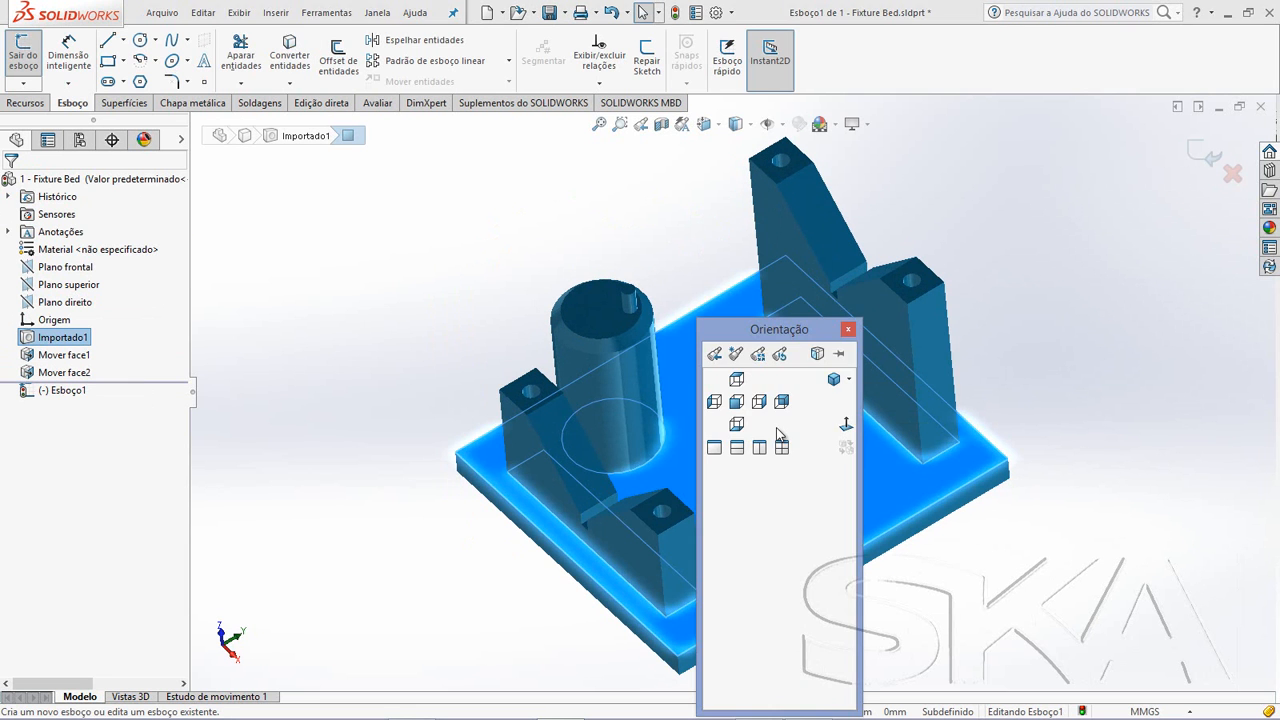
right_drag(814, 371, 808, 443)
click(727, 337)
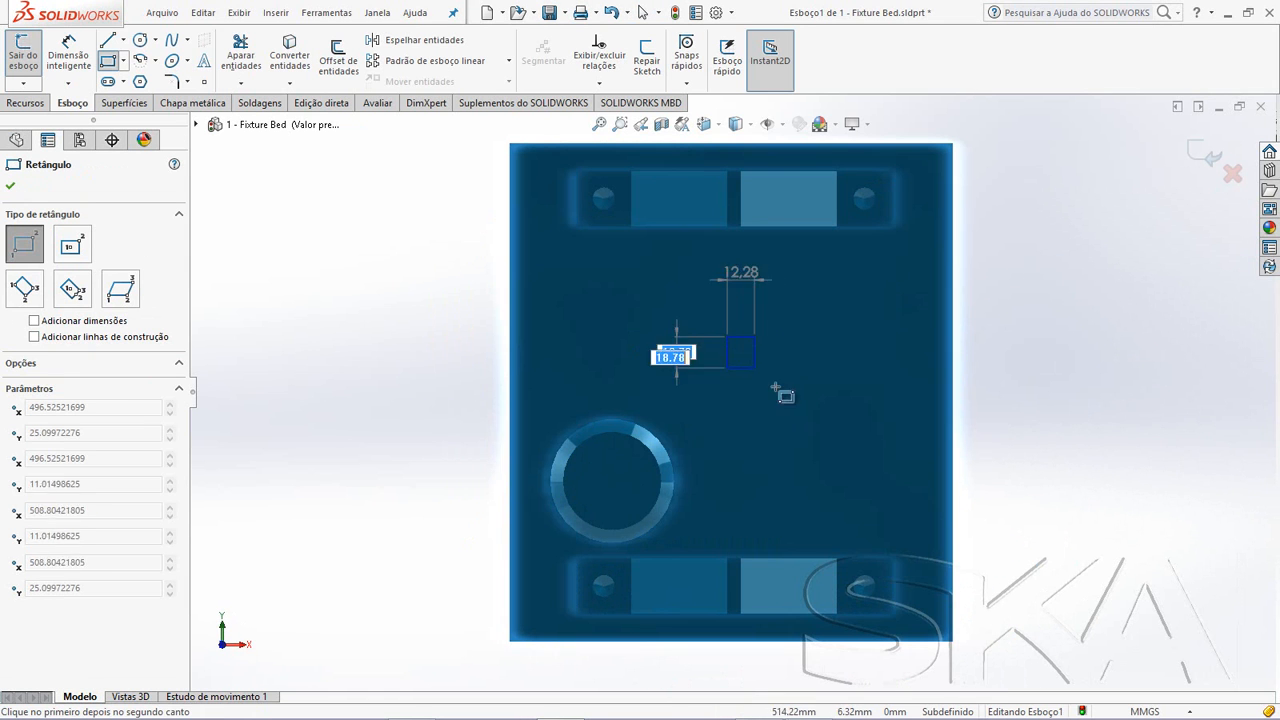
click(870, 437)
key(Escape)
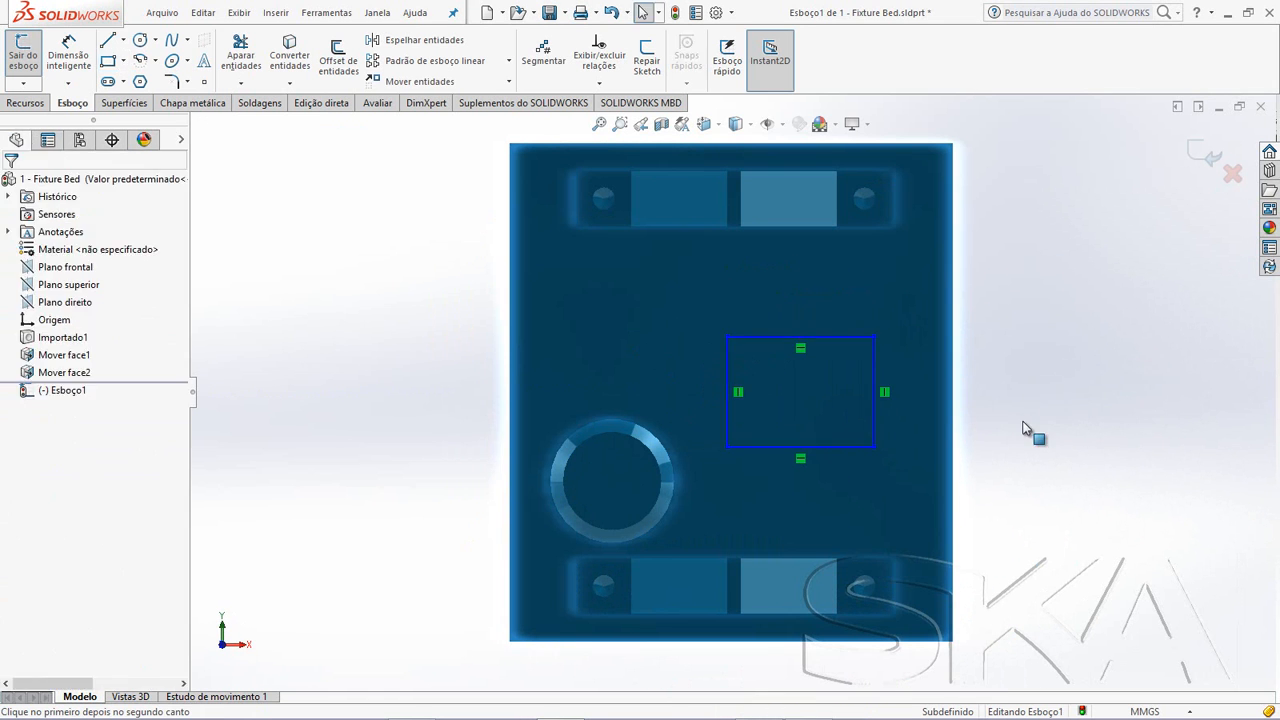
right_drag(1020, 420, 978, 480)
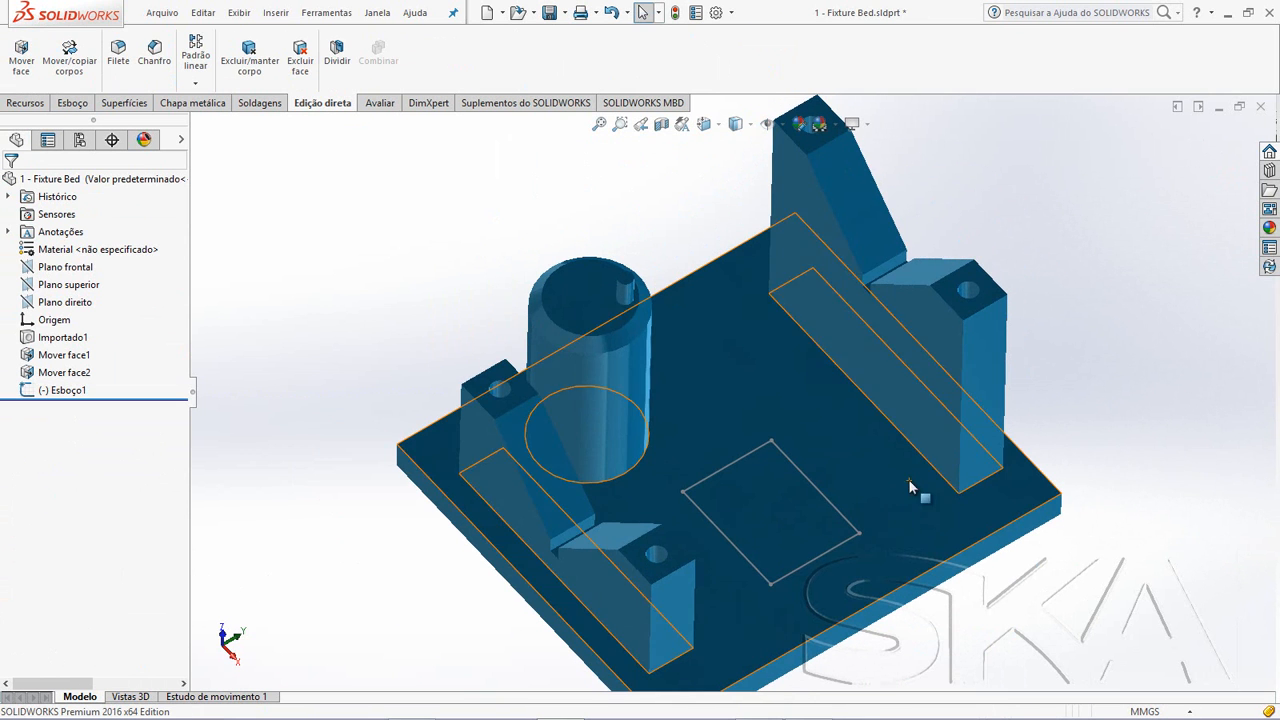
click(842, 545)
click(842, 545)
click(829, 509)
key(Escape)
right_drag(878, 578, 926, 638)
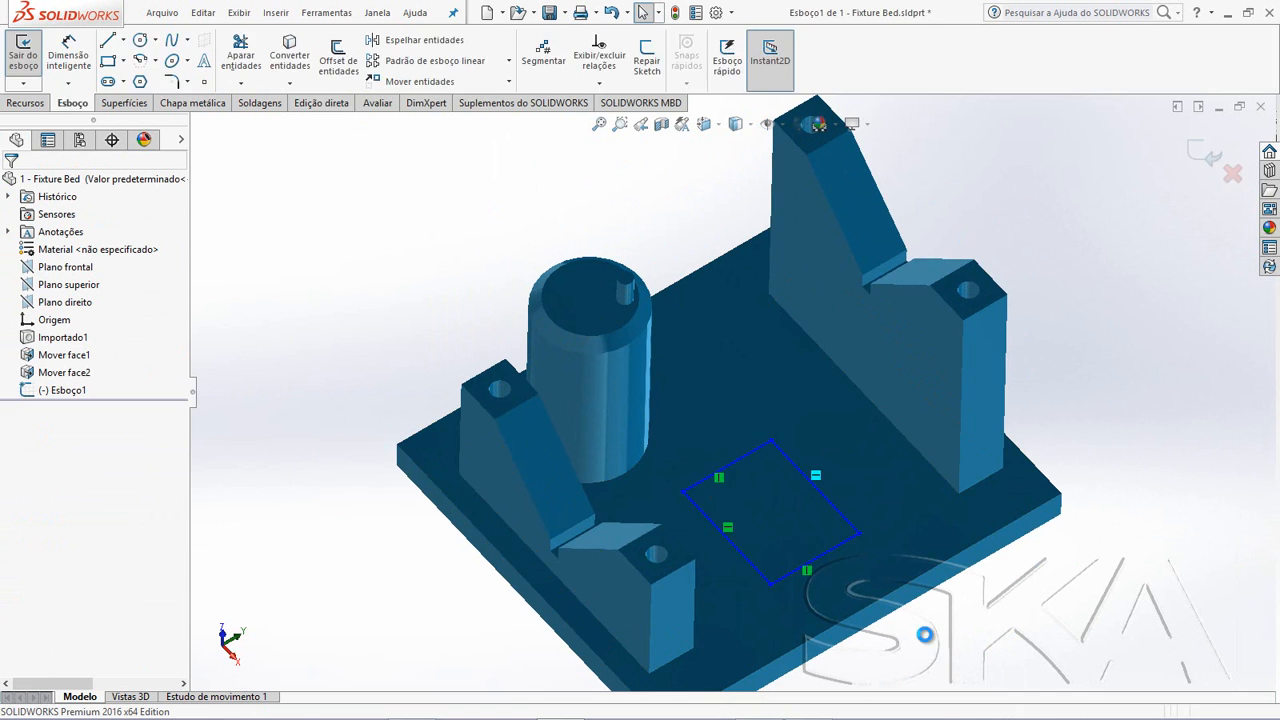
- Extrude the sketched rectangle downward through the base plate to cut a rectangular opening
click(827, 502)
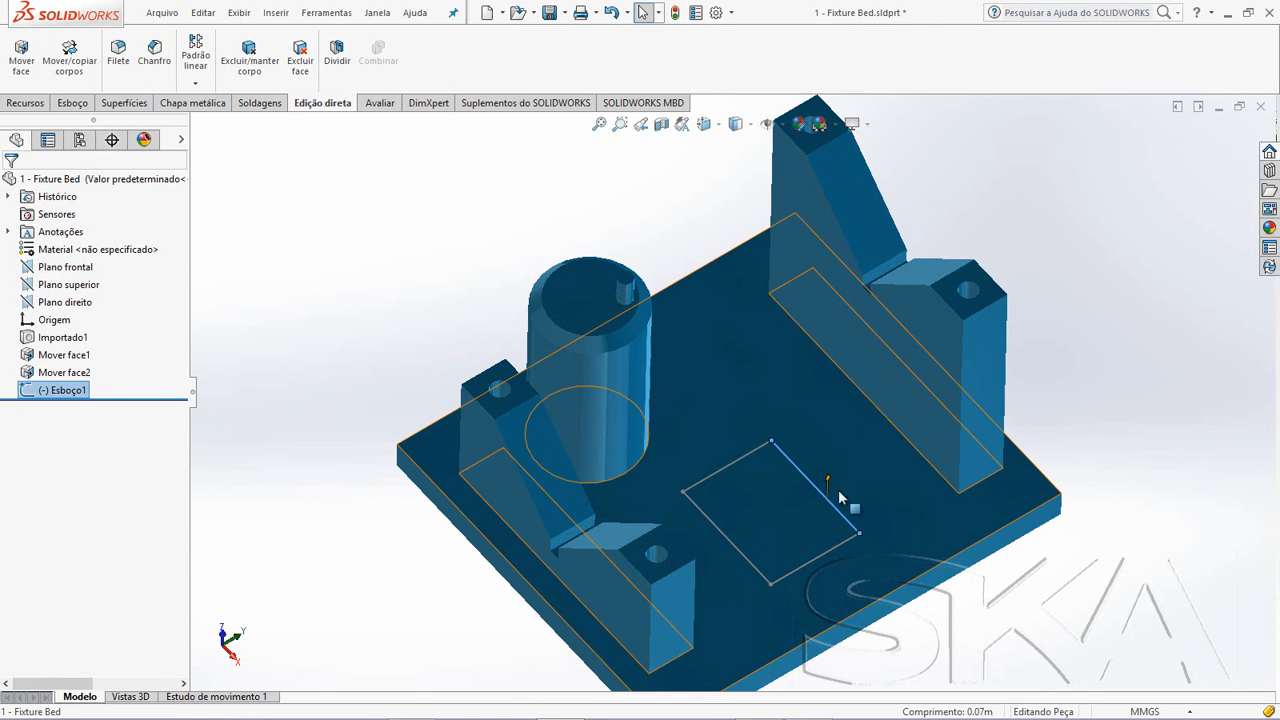
drag(827, 484, 850, 630)
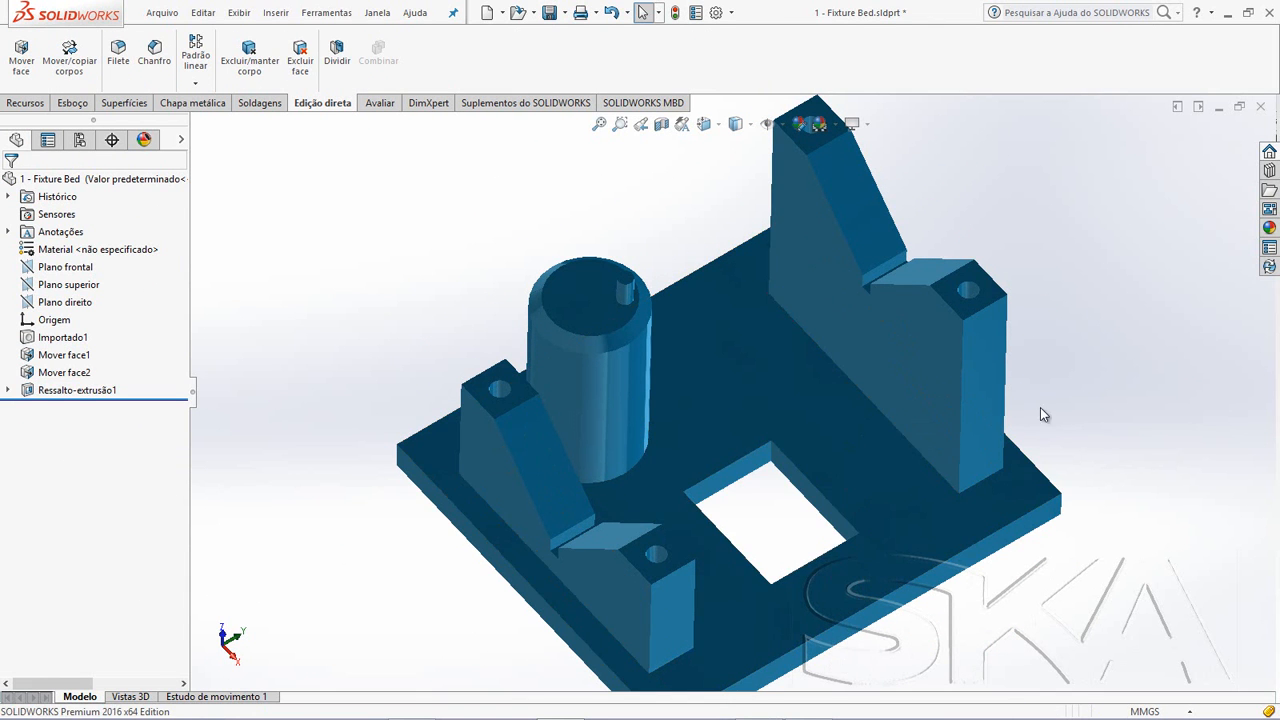
mouse_move(1113, 311)
middle_down()
mouse_move(988, 267)
mouse_move(1020, 334)
mouse_move(986, 440)
mouse_move(983, 366)
mouse_move(970, 384)
middle_up()
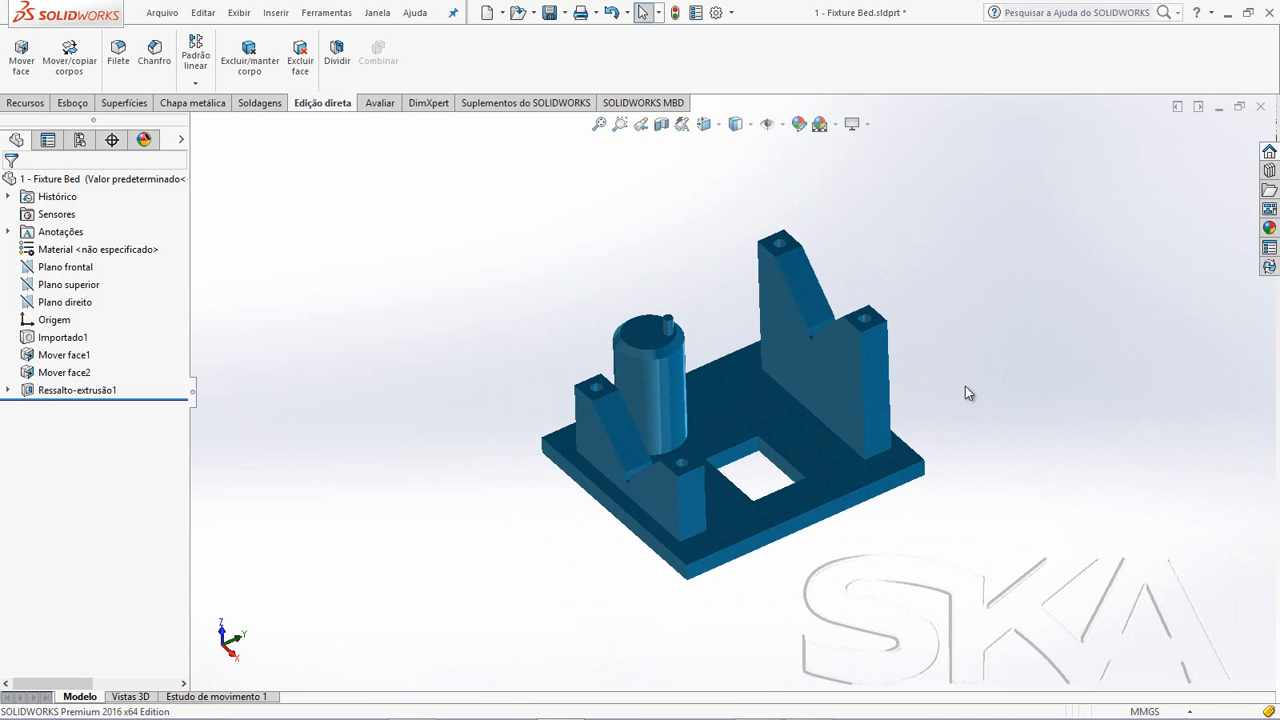
- Save the modified part as a Parasolid (*.x_t) file, overwriting 1 - Fixture Bed_COMPARE.x_t
click(565, 13)
click(600, 51)
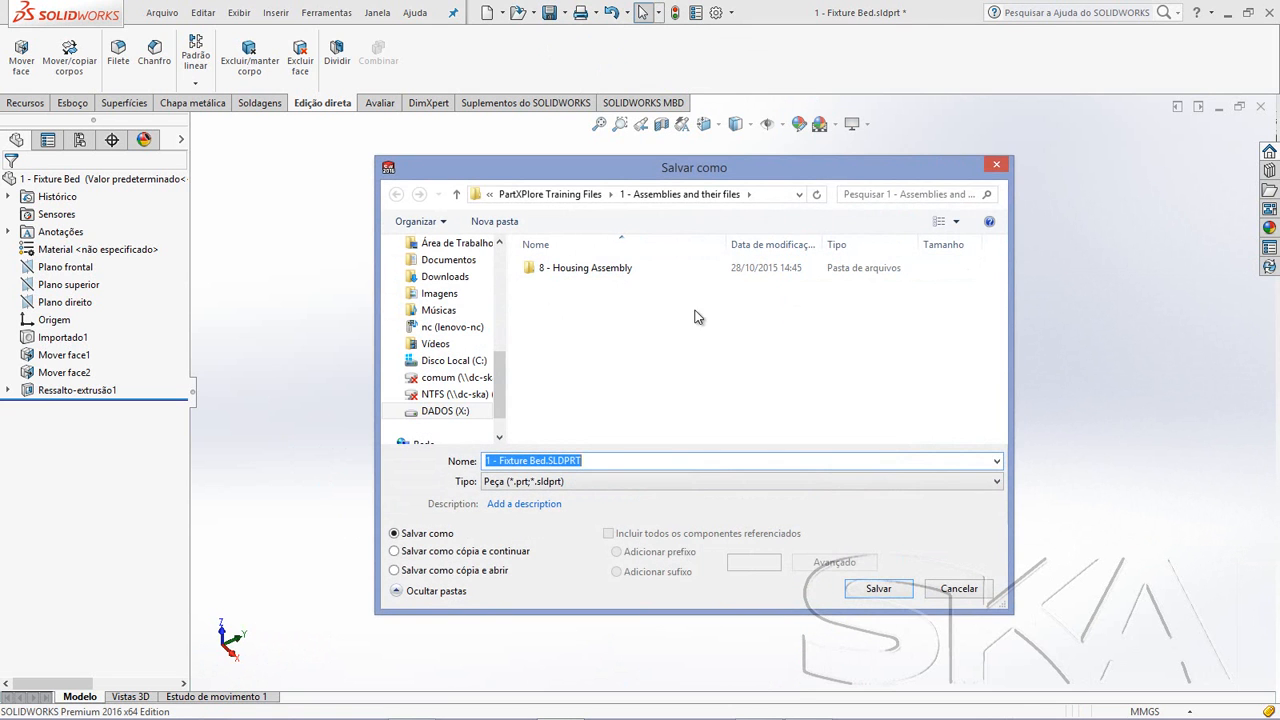
click(597, 484)
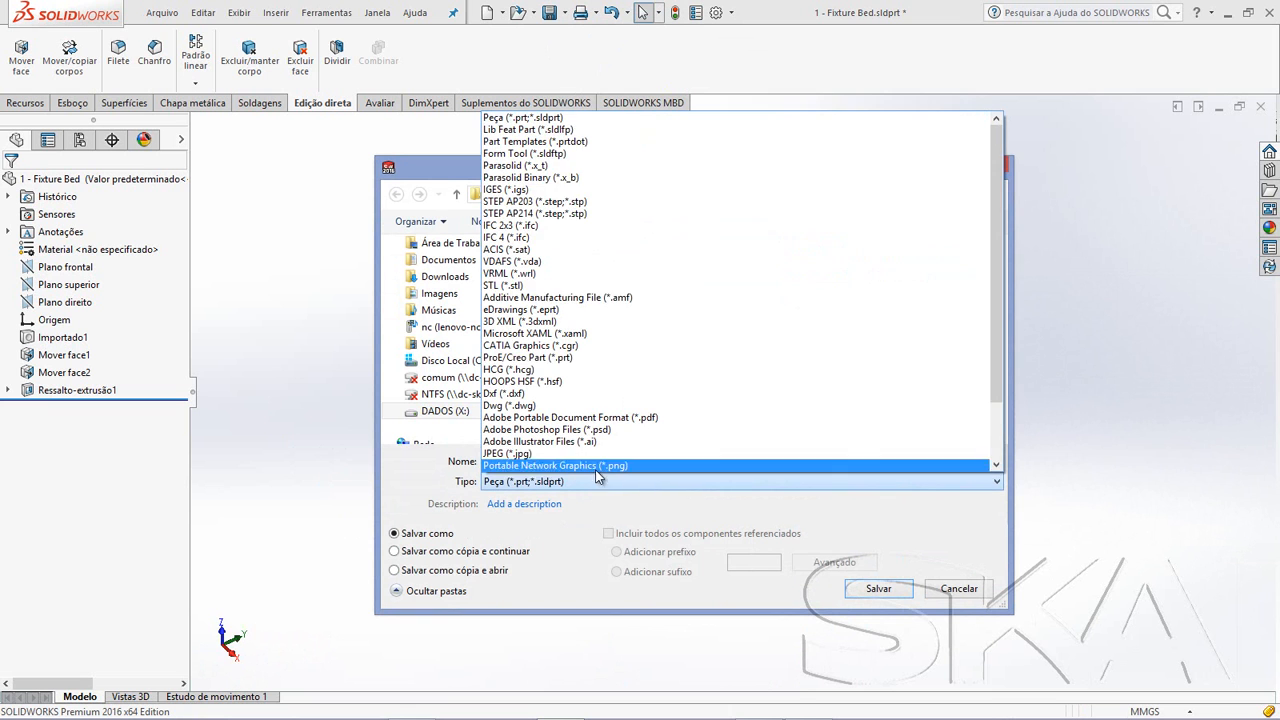
click(563, 165)
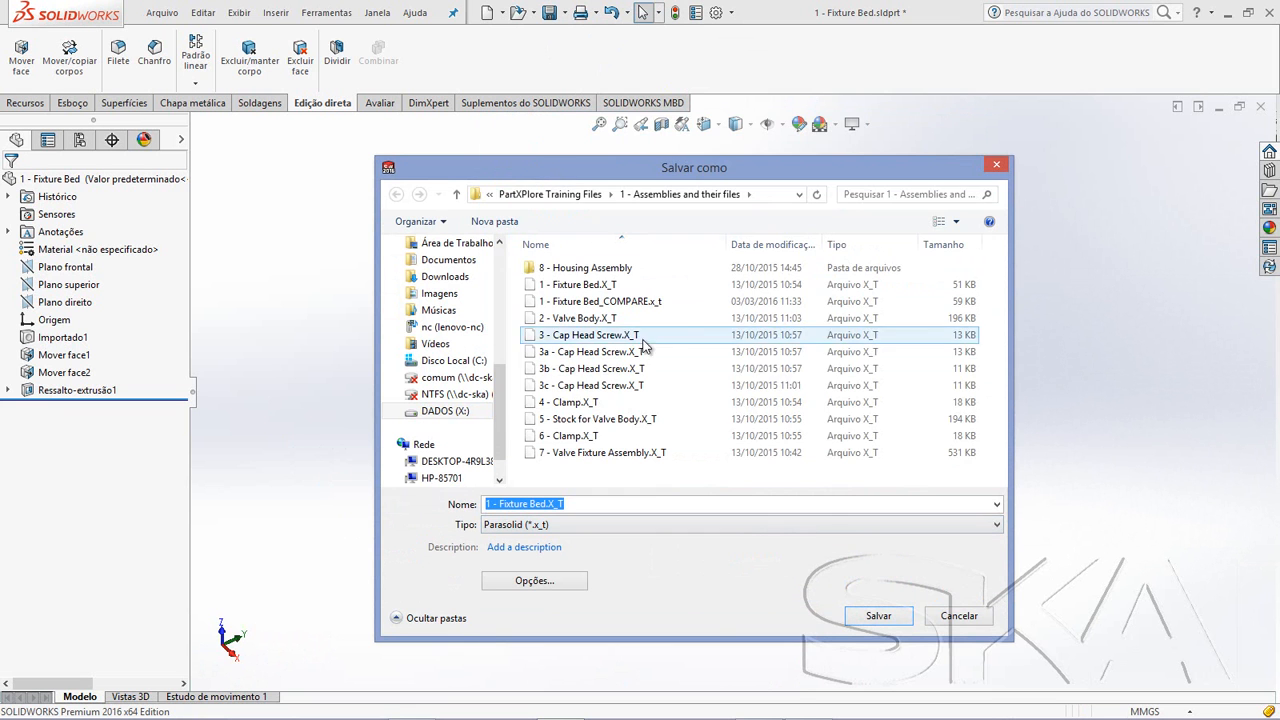
click(640, 302)
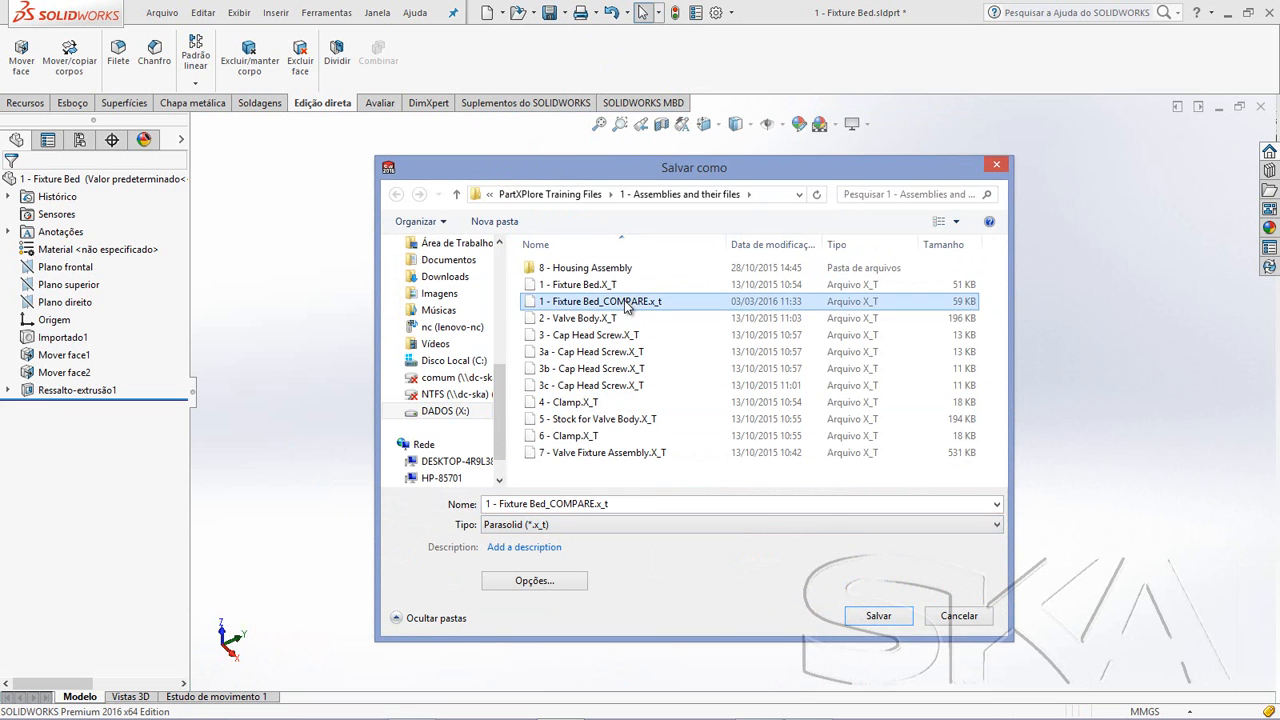
click(874, 615)
click(678, 369)
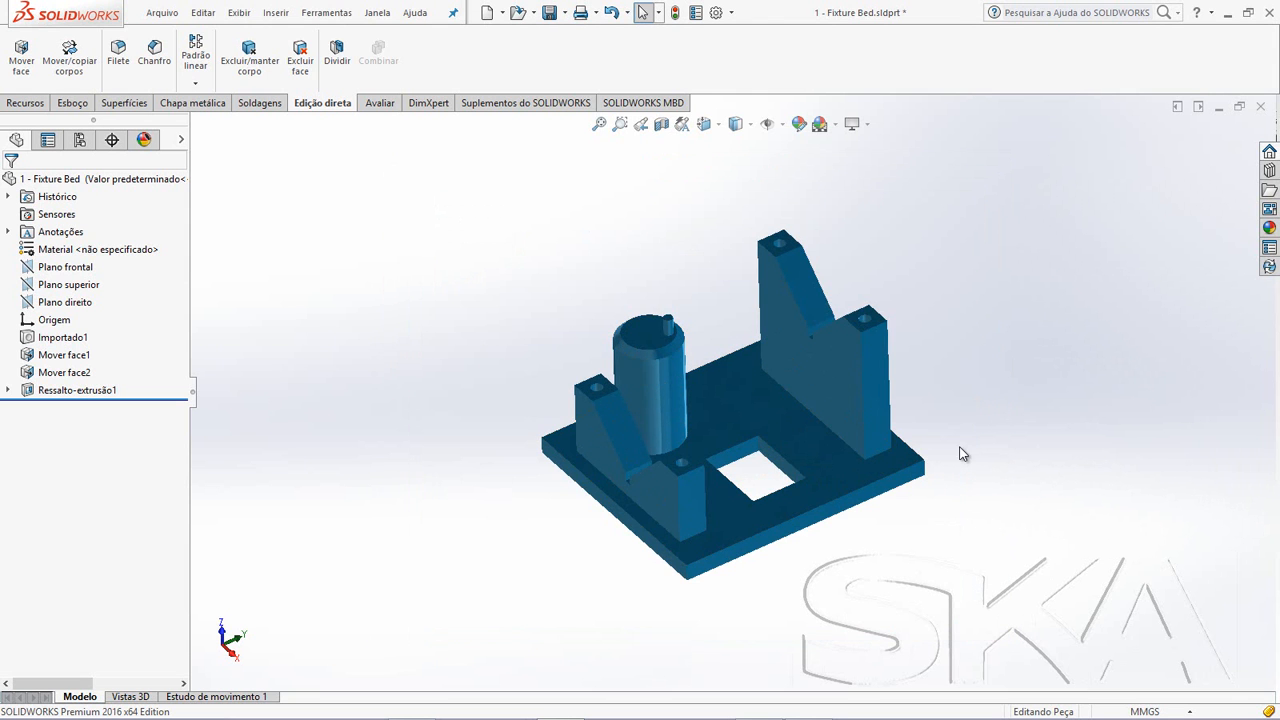
- Switch back to PartXplore and import 1 - Fixture Bed_COMPARE.x_t into the session with the original fixture bed
key(alt+Tab)
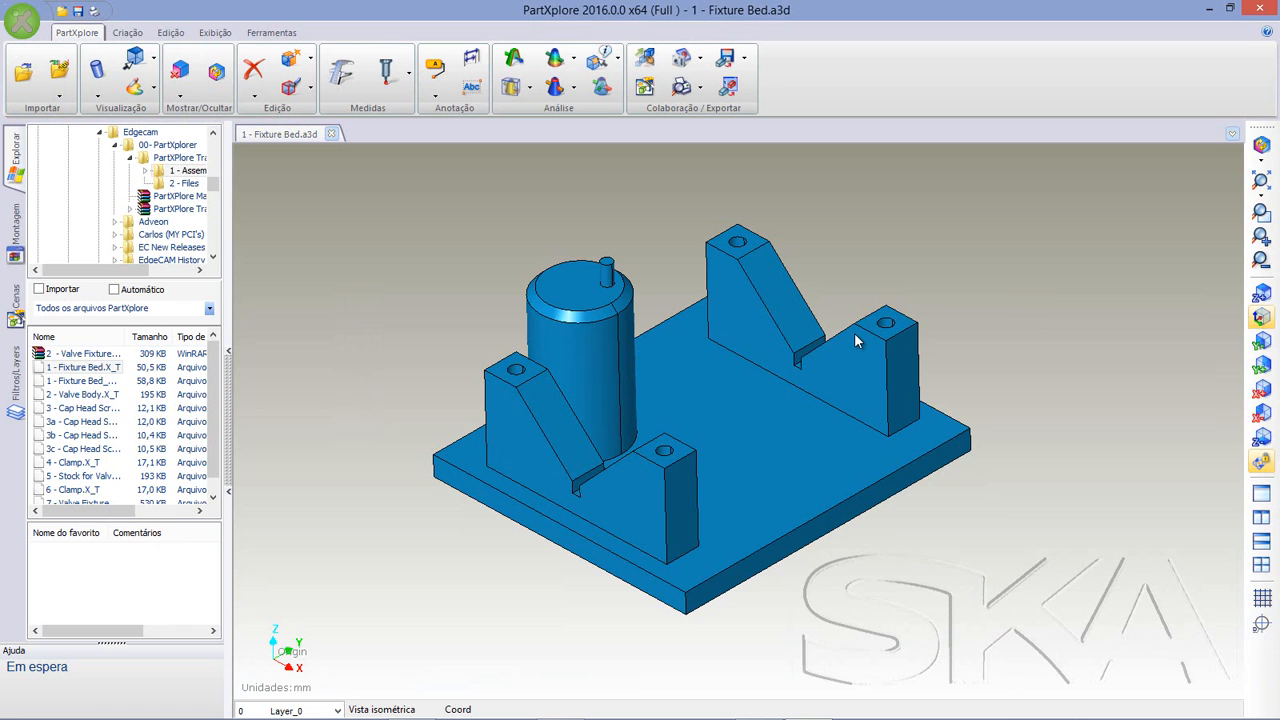
click(133, 382)
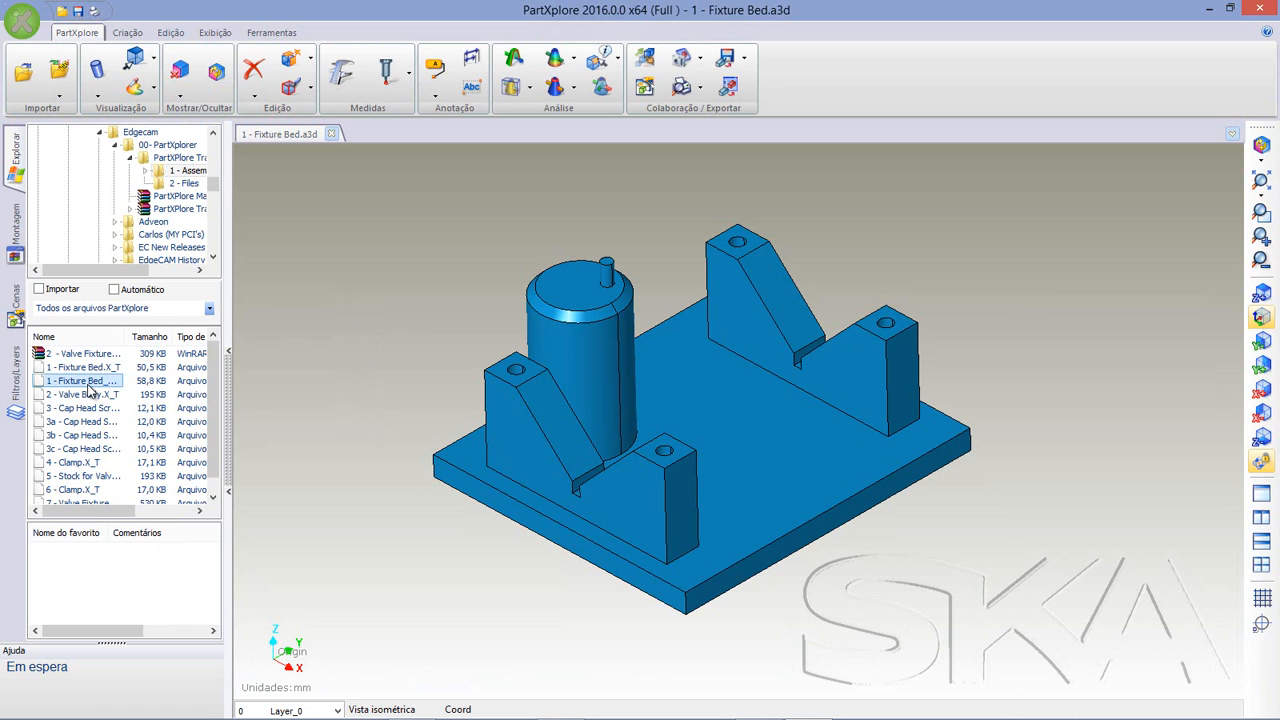
right_click(90, 382)
click(130, 410)
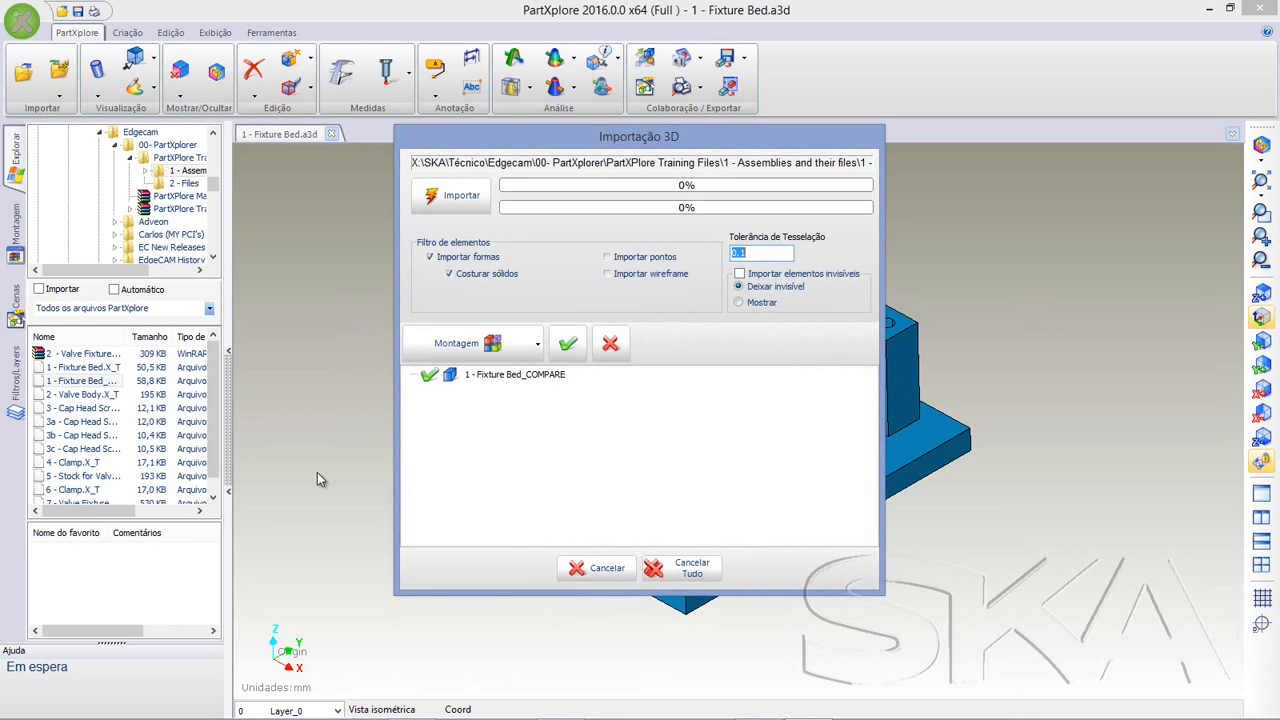
click(450, 197)
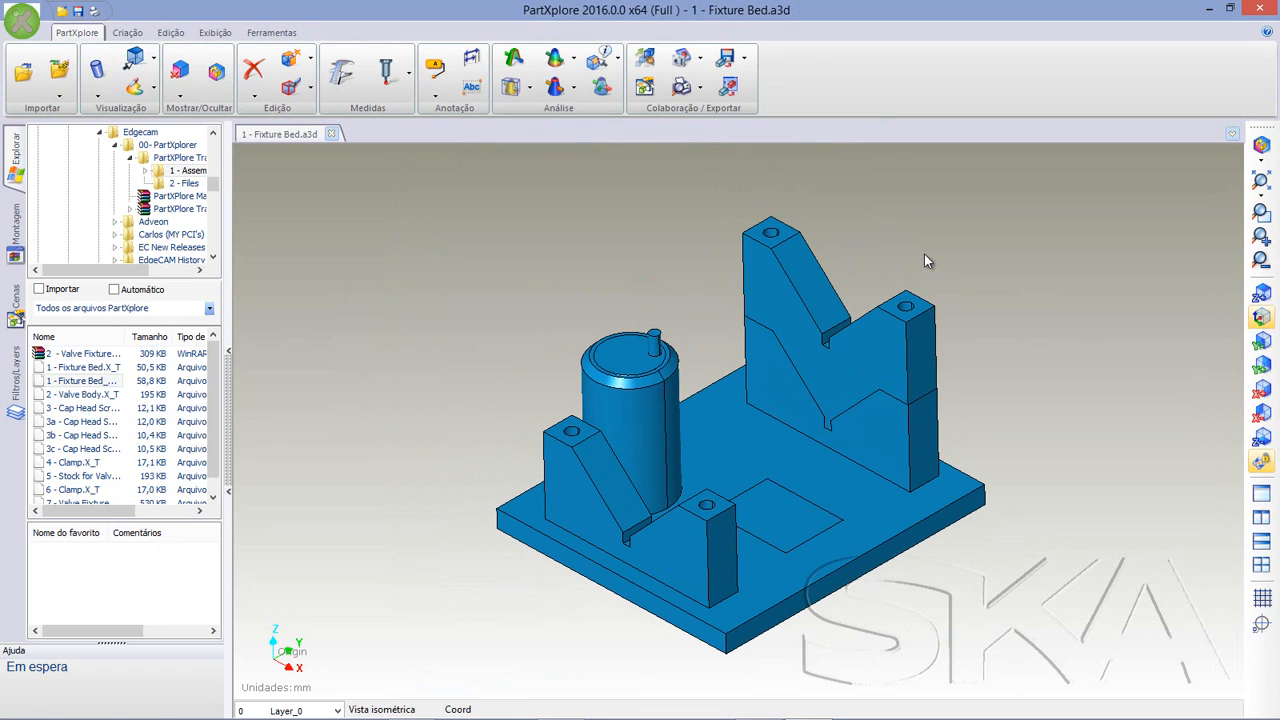
- Compare the models 1 - Fixture Bed and 1 - Fixture Bed_COMPARE, swapping them so that 1 - Fixture Bed_COMPARE is the initial model
click(604, 92)
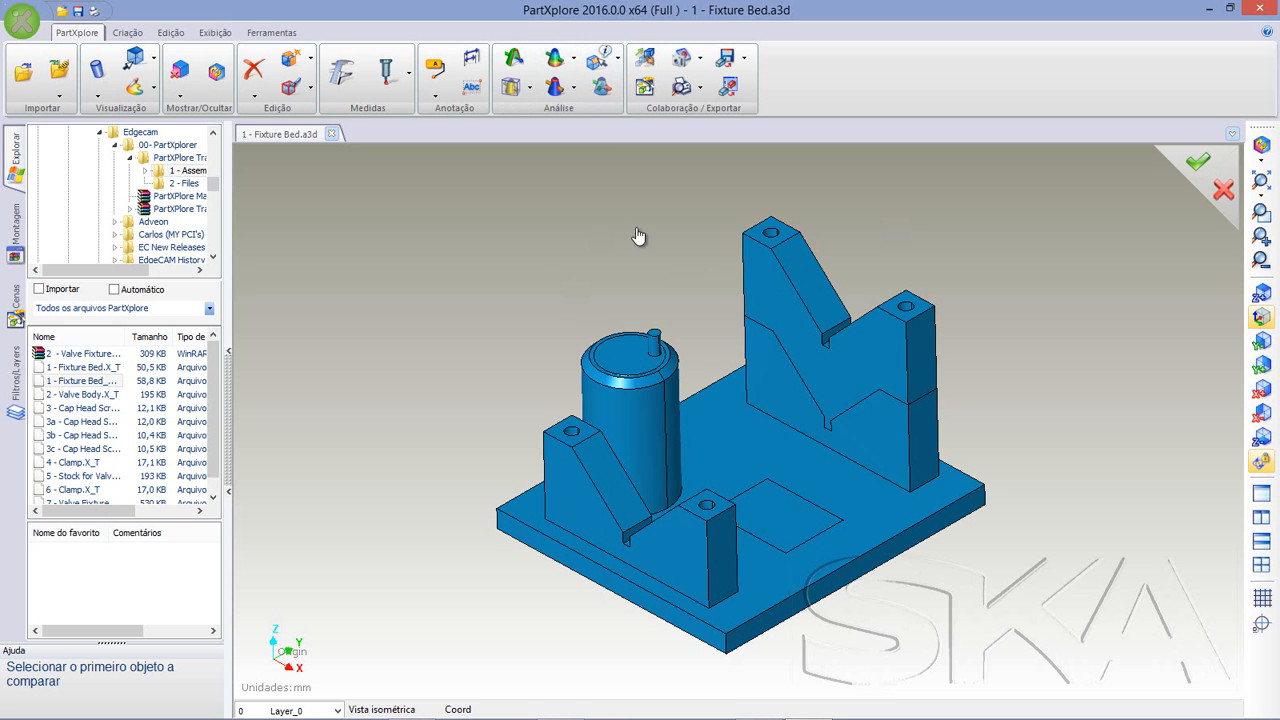
click(787, 357)
click(806, 336)
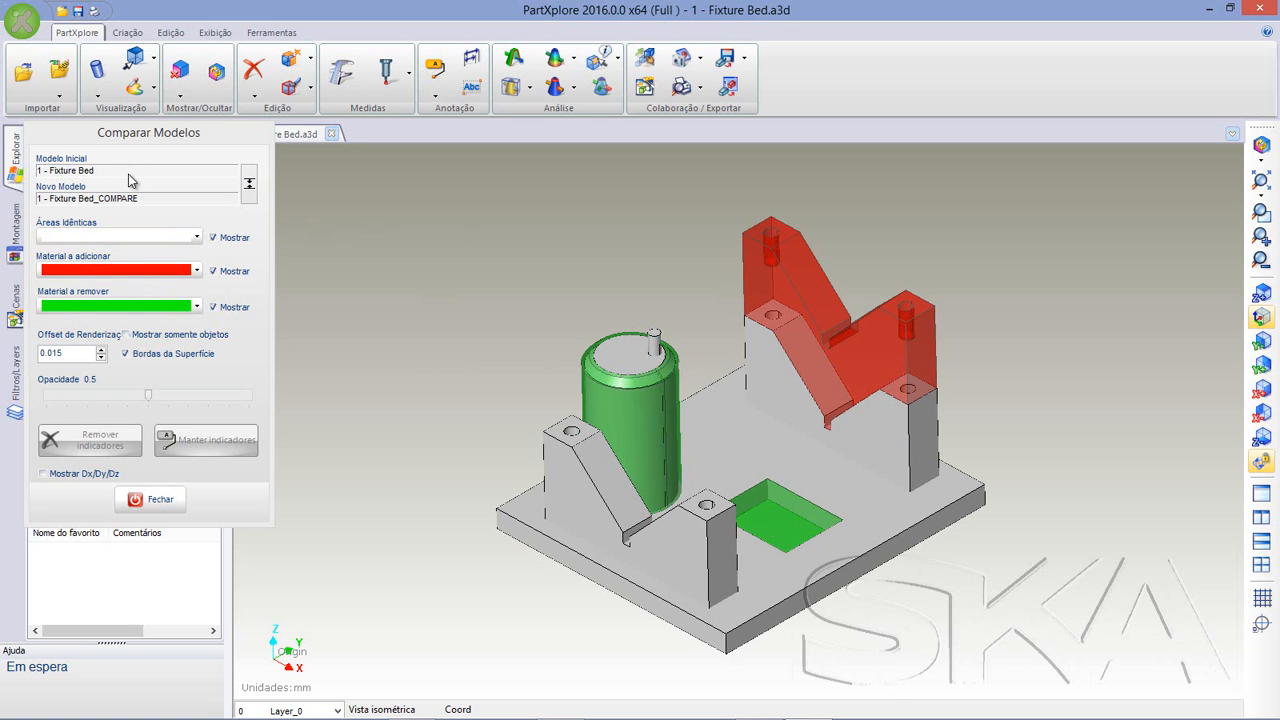
click(249, 183)
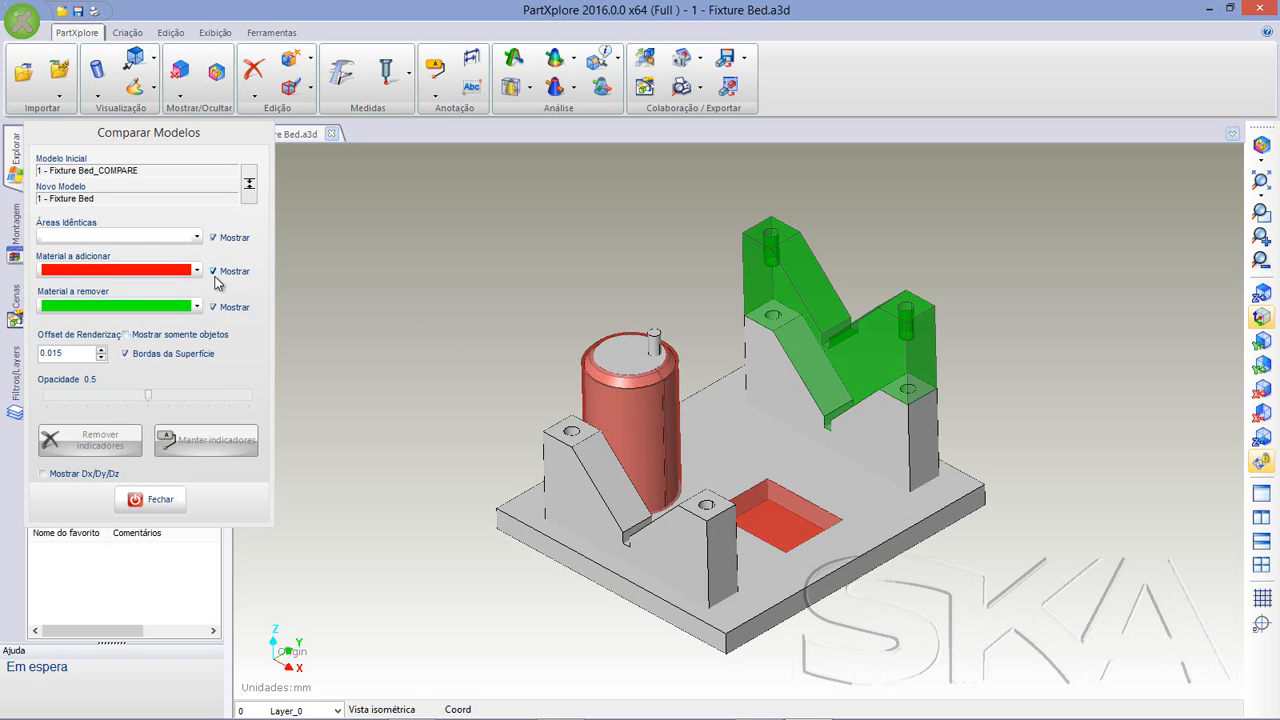
- Hide the identical areas and the material to remove, and inspect only the material to add
click(213, 238)
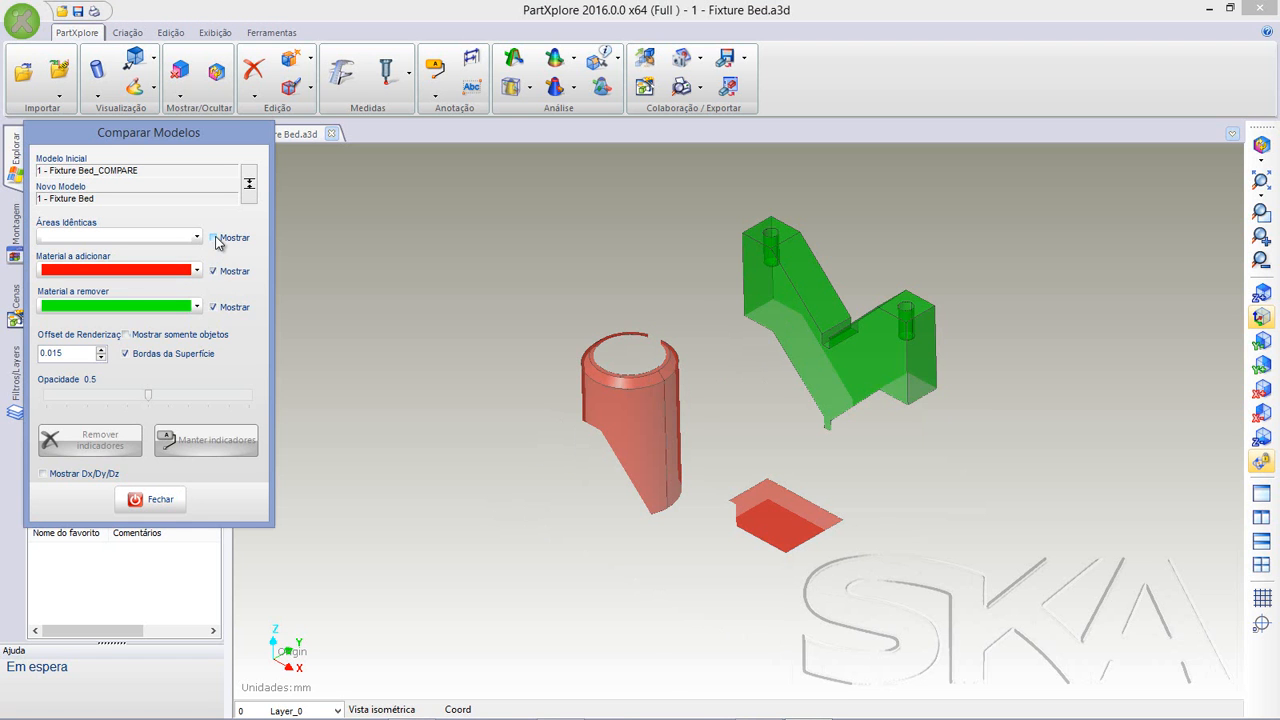
click(219, 309)
scroll(784, 486, up, 5)
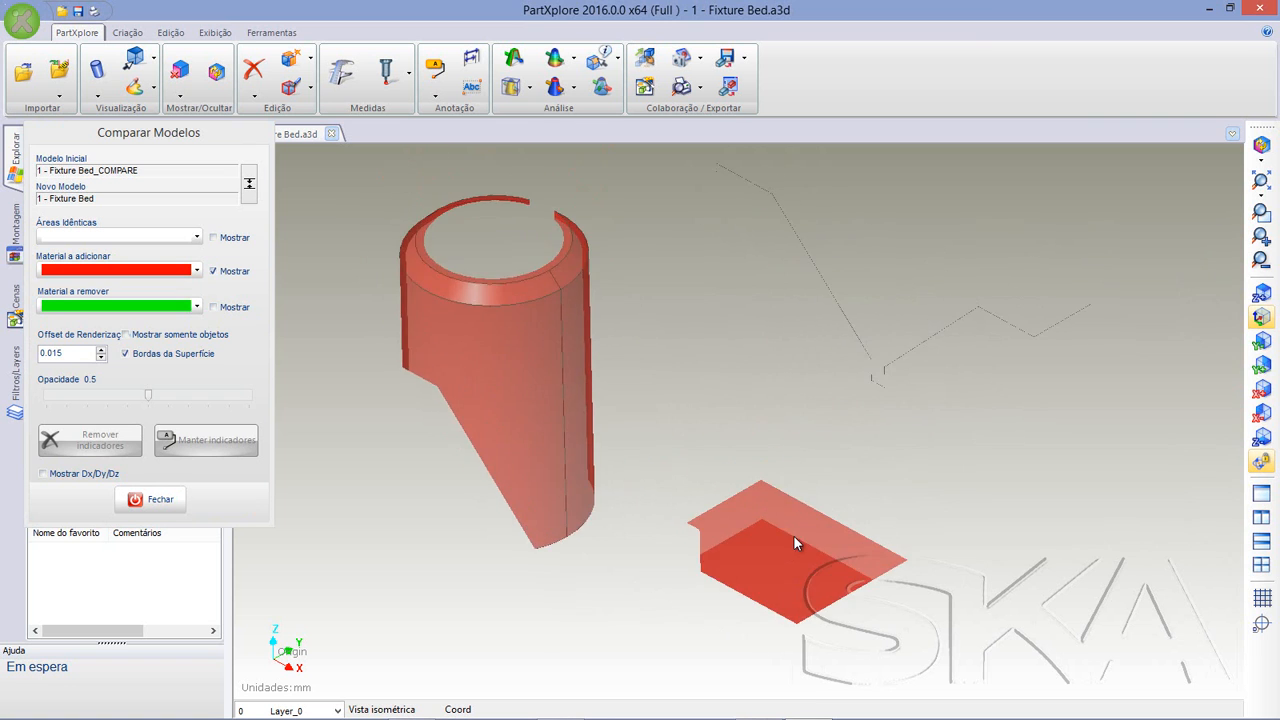
scroll(793, 535, down, 3)
middle_drag(793, 535, 835, 427)
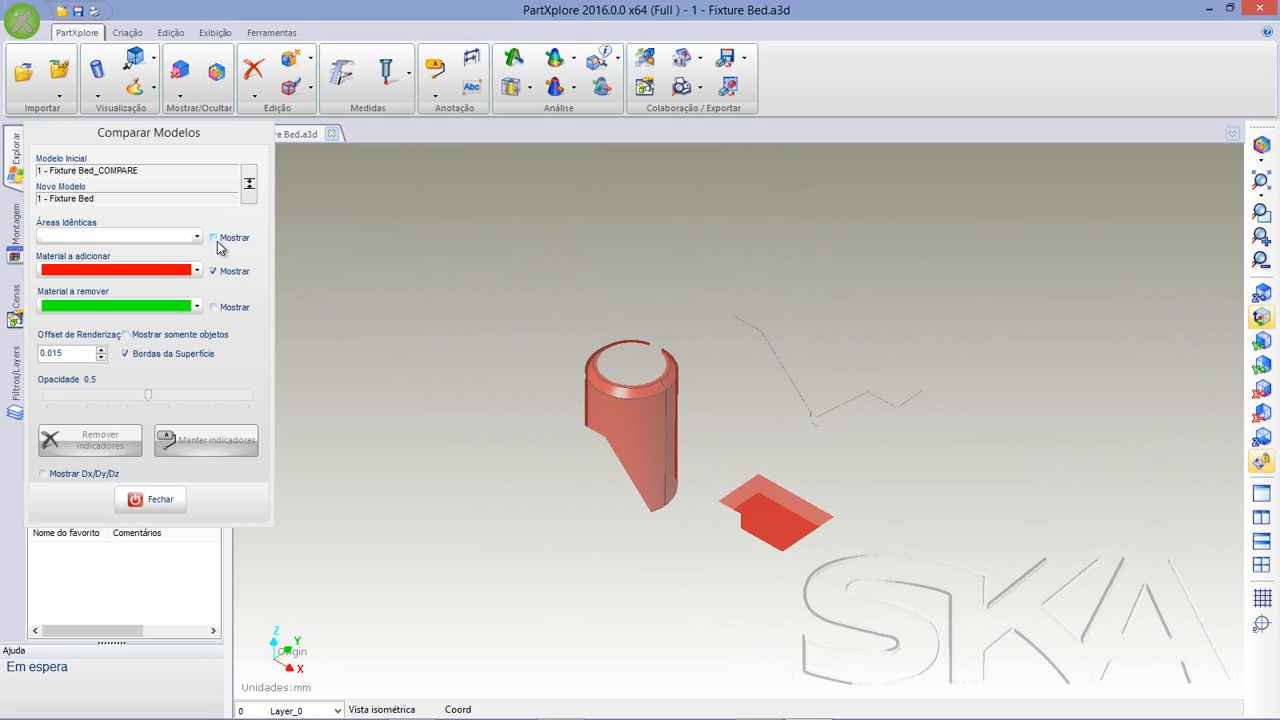
- Show the identical areas and the material to remove again, and close the model comparison
click(215, 239)
click(213, 307)
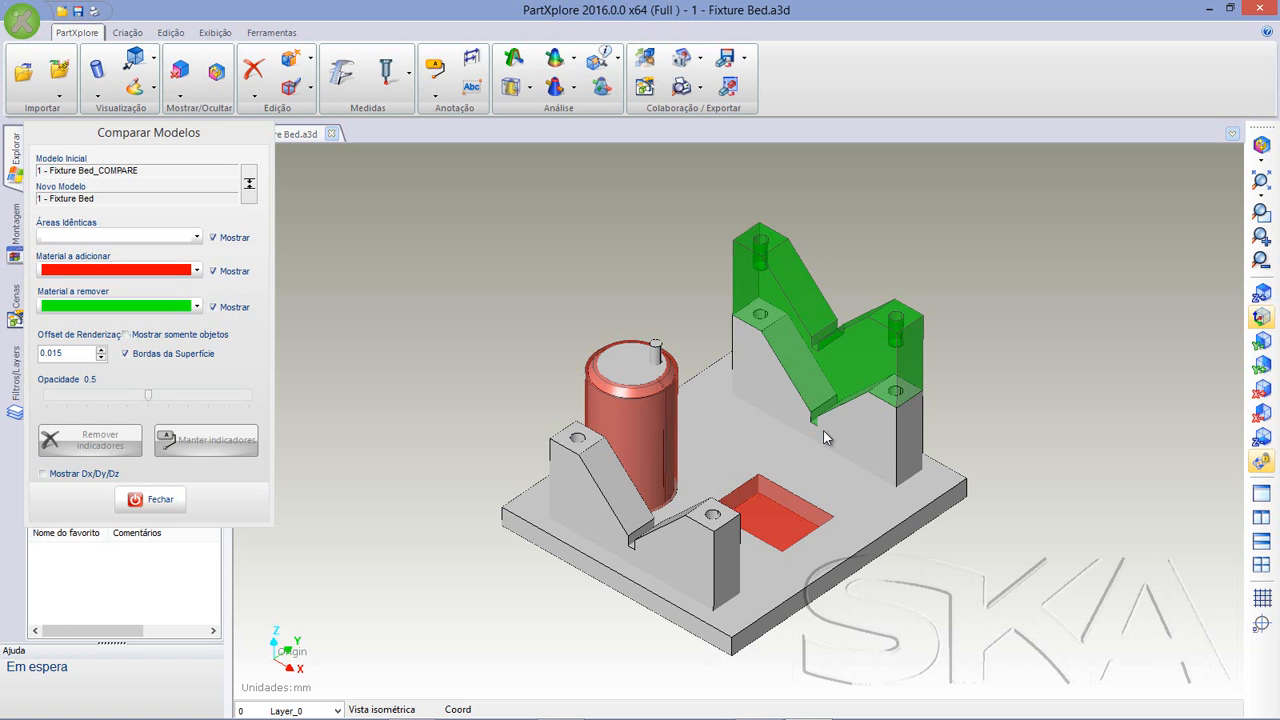
click(165, 500)
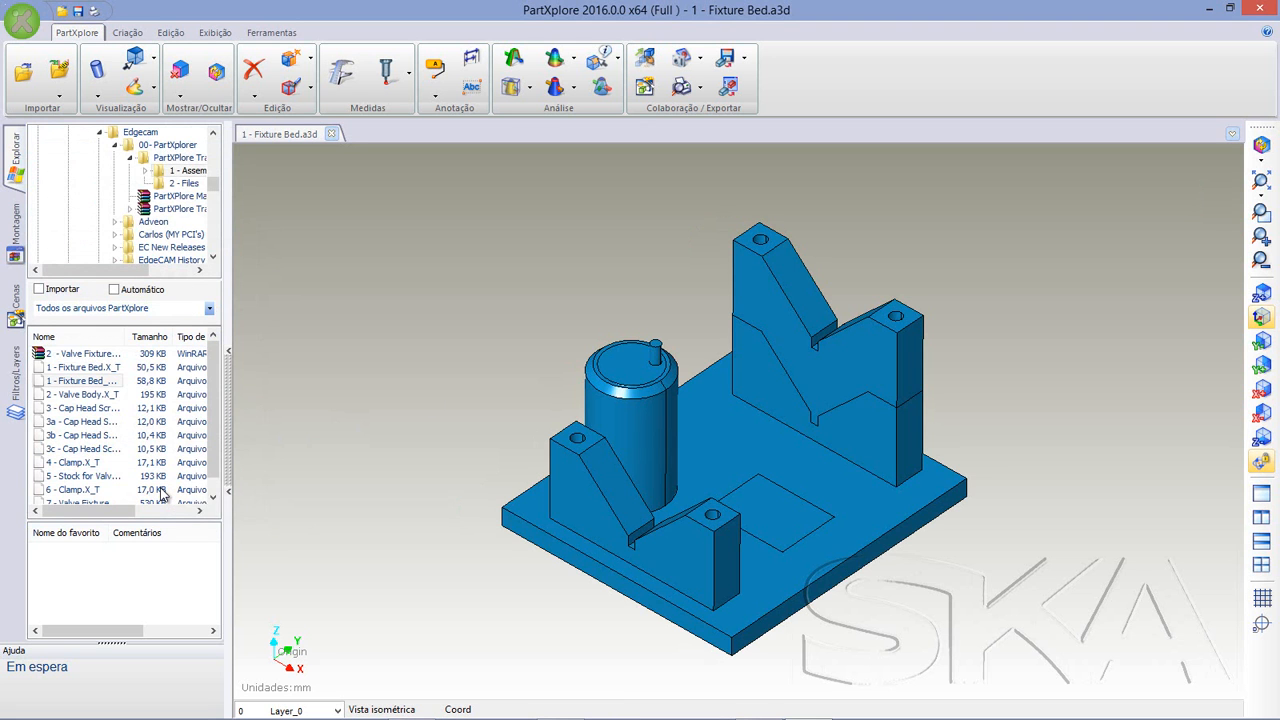